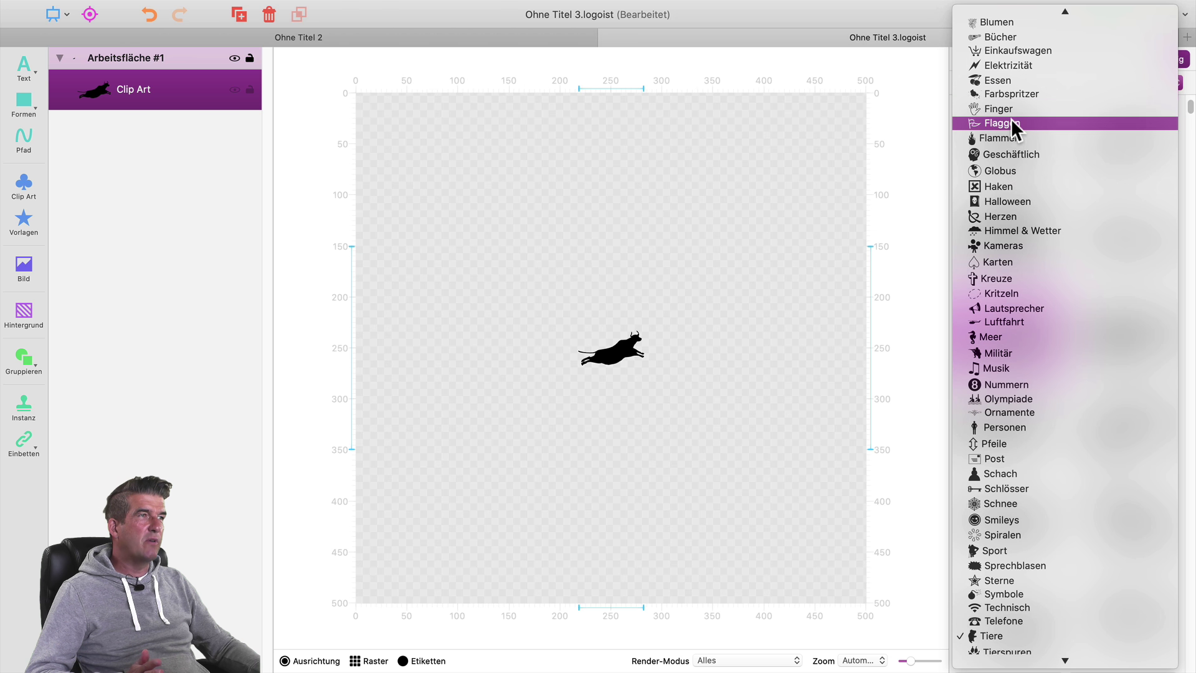
Browse the clip art categories Flaggen, Finger and Lautsprecher.
{"action": "left_click", "coordinate": [1004, 121]}
{"action": "left_click", "coordinate": [1023, 83]}
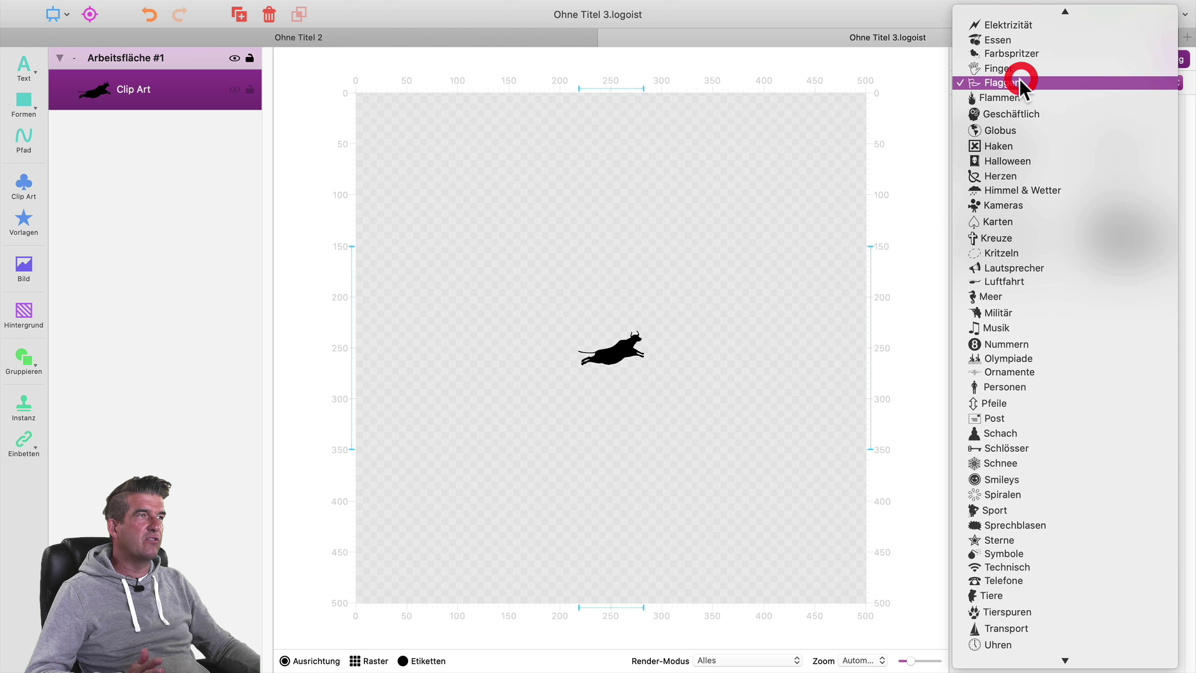
{"action": "left_click", "coordinate": [1005, 66]}
{"action": "scroll", "coordinate": [1057, 324], "scroll_direction": "down", "scroll_amount": 5}
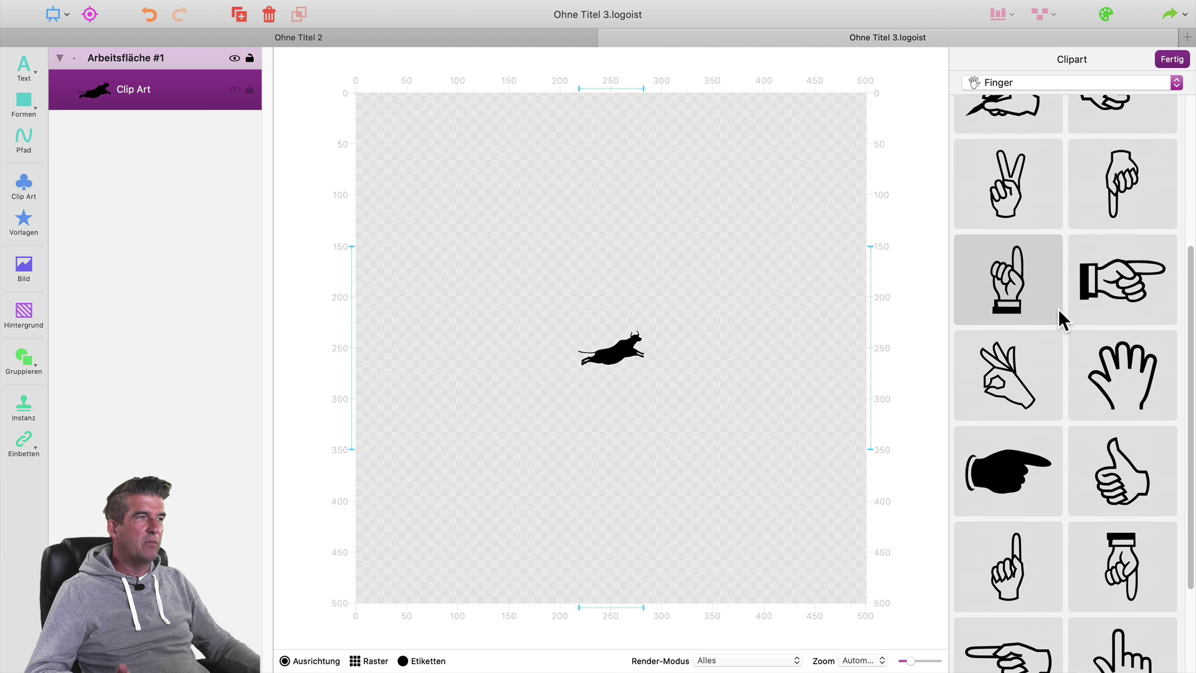
{"action": "scroll", "coordinate": [1057, 315], "scroll_direction": "up", "scroll_amount": 5}
{"action": "left_click", "coordinate": [1034, 77]}
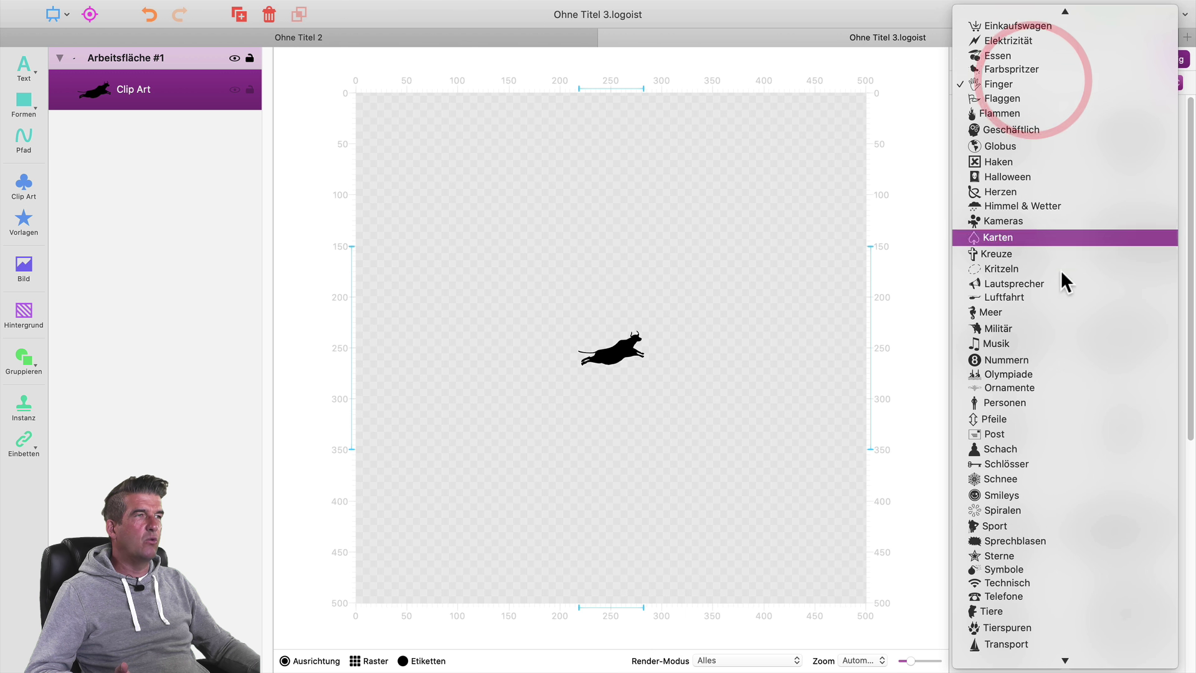
{"action": "left_click", "coordinate": [1046, 284]}
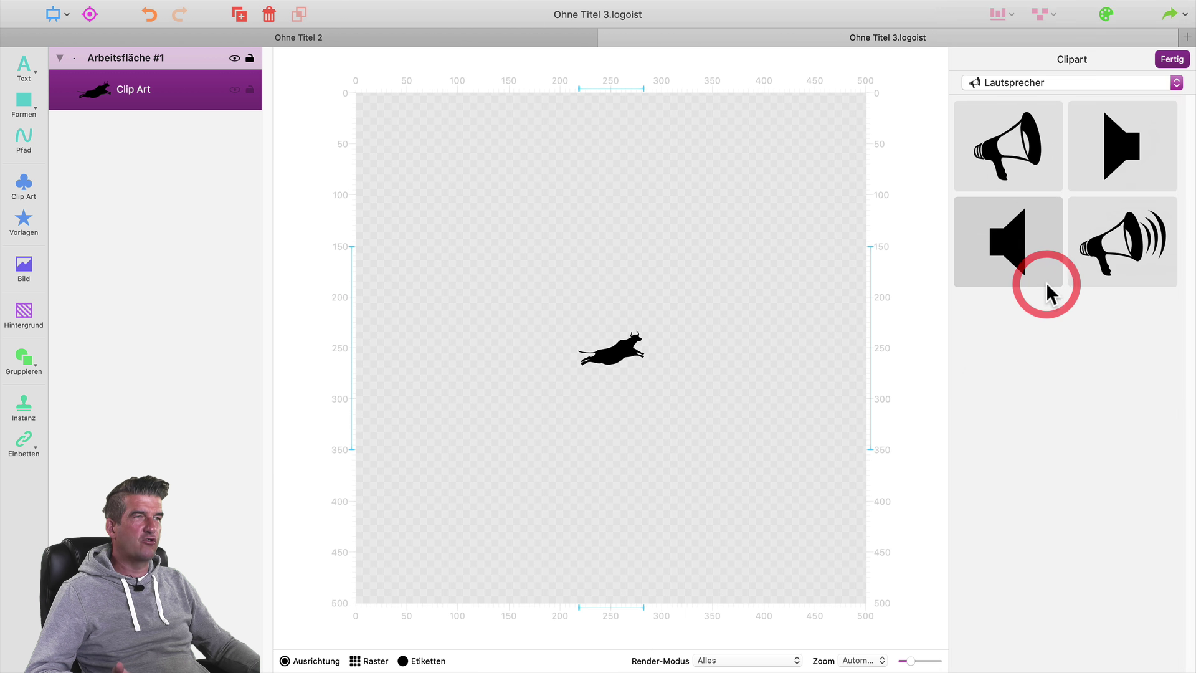
Replace the bull clip art with a standing man silhouette from the Personen category.
{"action": "left_click", "coordinate": [1019, 81]}
{"action": "left_click", "coordinate": [1033, 490]}
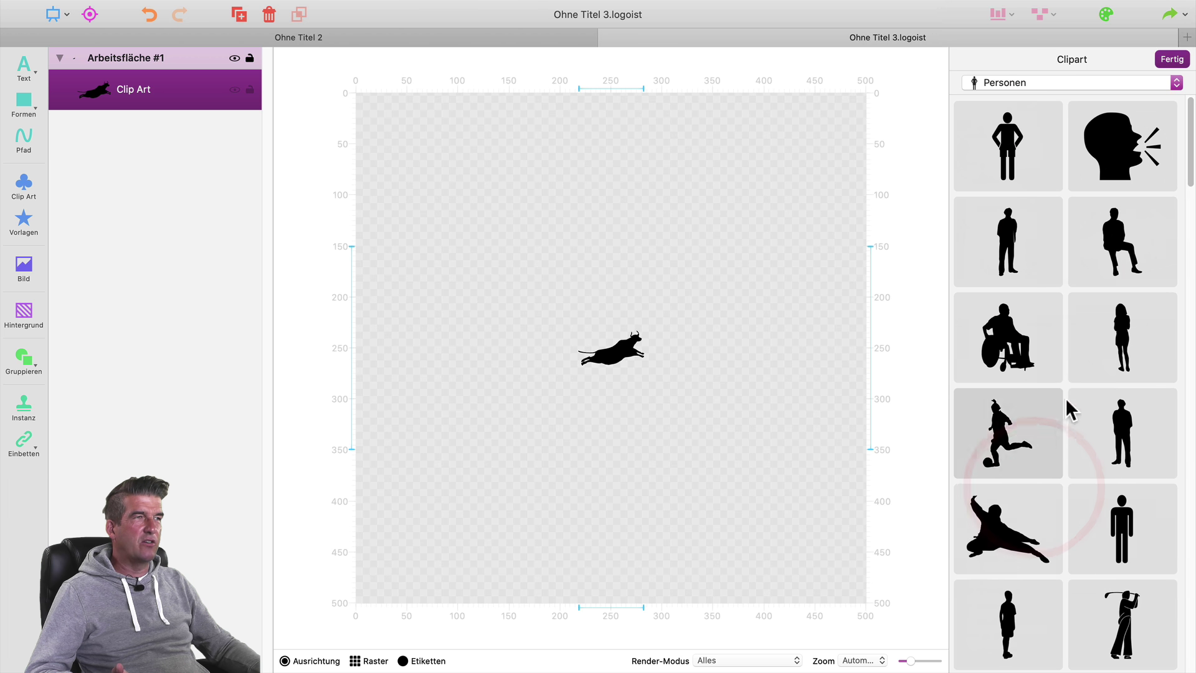
{"action": "scroll", "coordinate": [1066, 349], "scroll_direction": "down", "scroll_amount": 10}
{"action": "scroll", "coordinate": [1058, 288], "scroll_direction": "down", "scroll_amount": 15}
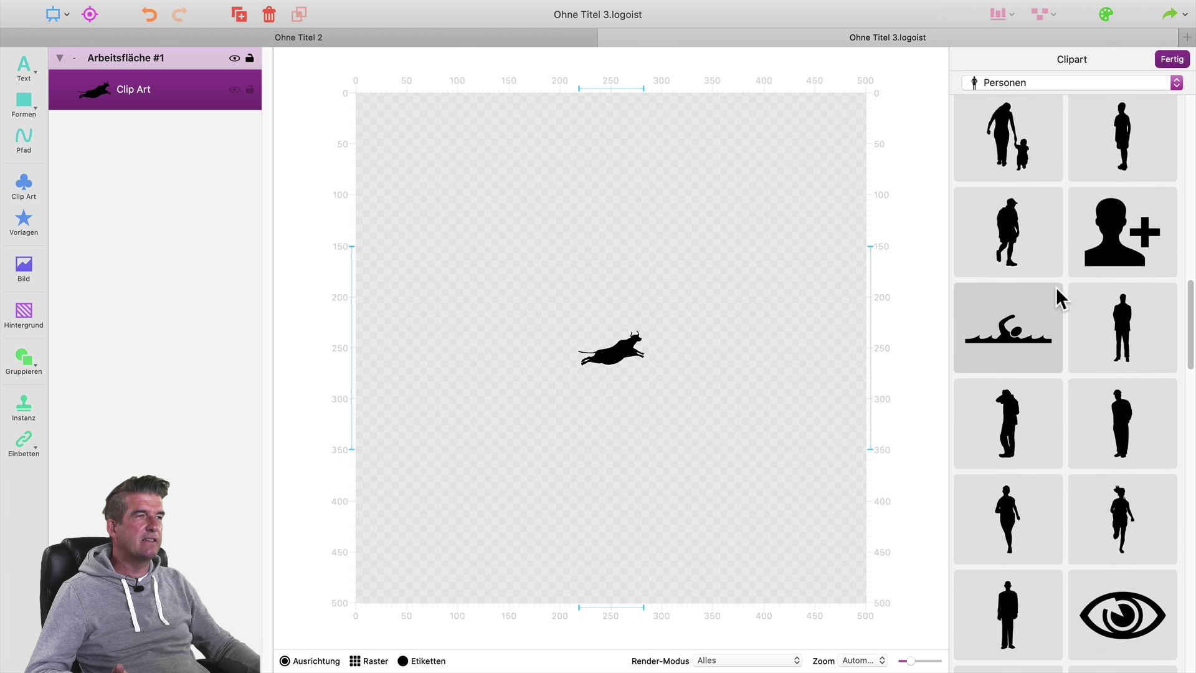
{"action": "scroll", "coordinate": [1056, 293], "scroll_direction": "down", "scroll_amount": 20}
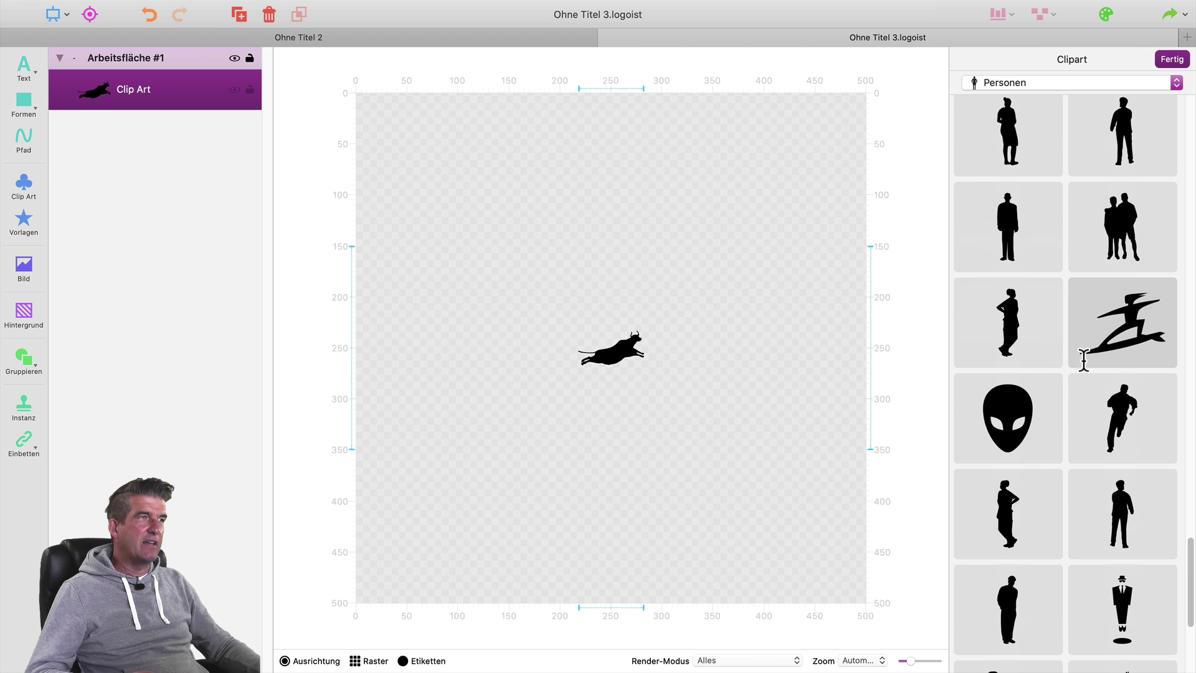
{"action": "left_click", "coordinate": [999, 222]}
Enlarge the man silhouette to about 157 × 294 px and move it to the artboard's left edge.
{"action": "left_click", "coordinate": [603, 320]}
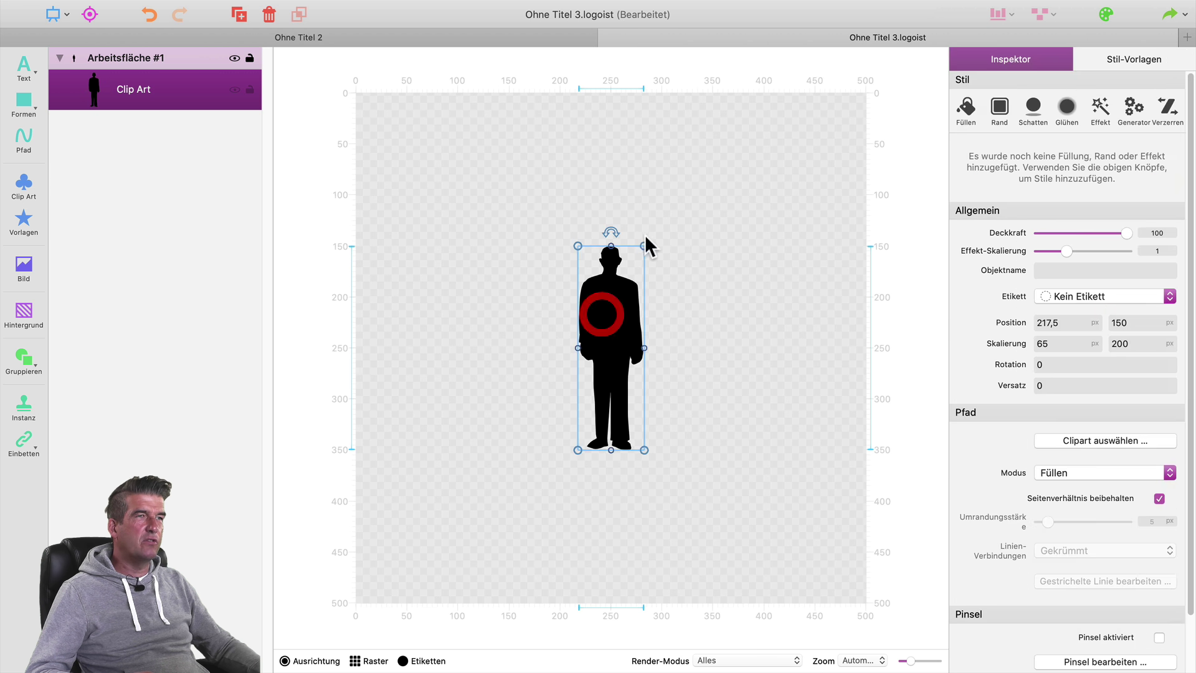
{"action": "left_click_drag", "start_coordinate": [650, 235], "coordinate": [737, 147]}
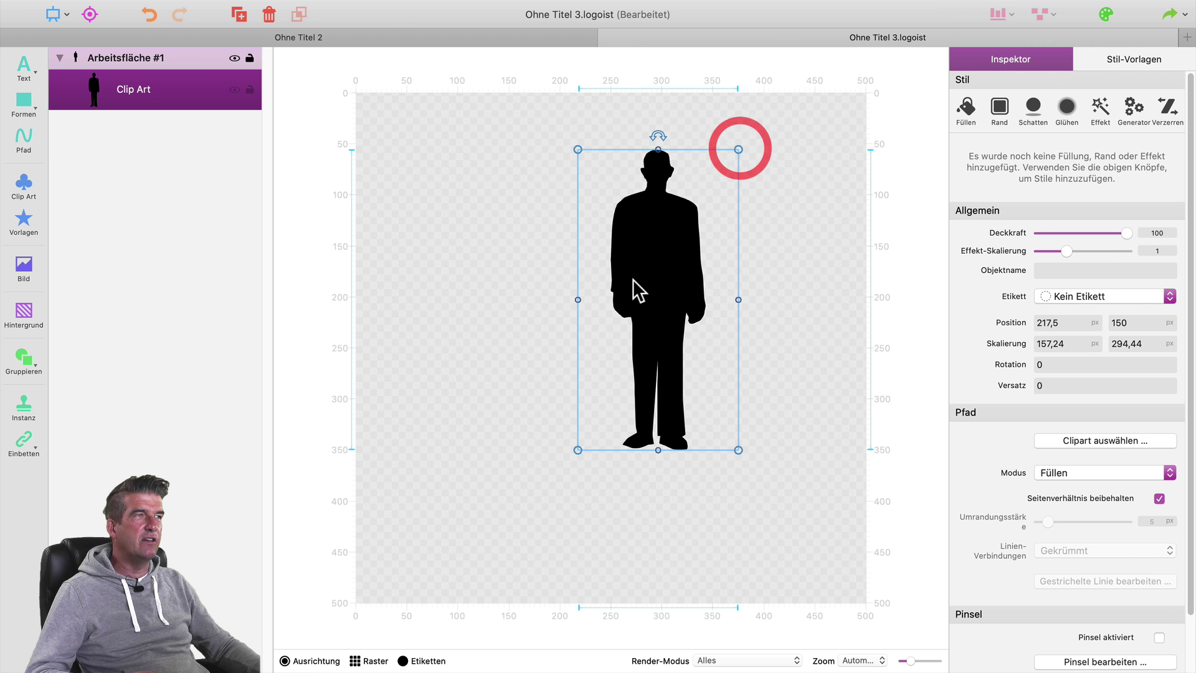
{"action": "left_click_drag", "start_coordinate": [632, 279], "coordinate": [409, 287]}
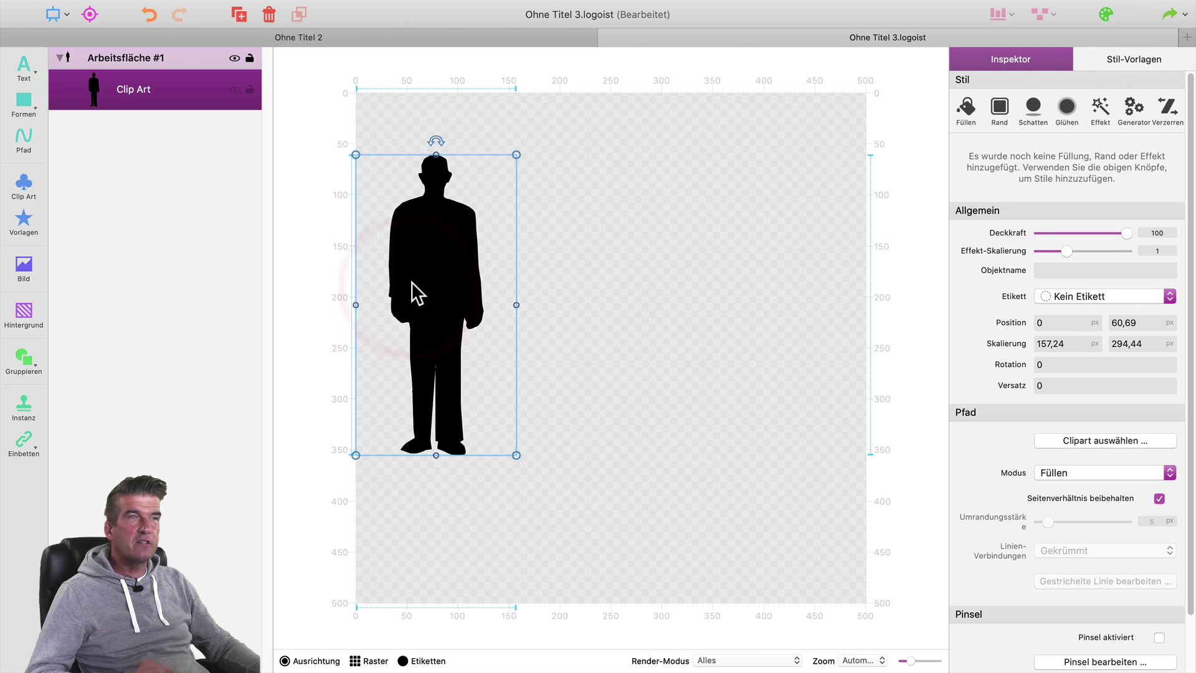
Give the man silhouette a solid magenta fill (RGB 255, 39, 211) and shift it slightly away from the artboard's left edge.
{"action": "left_click", "coordinate": [966, 107]}
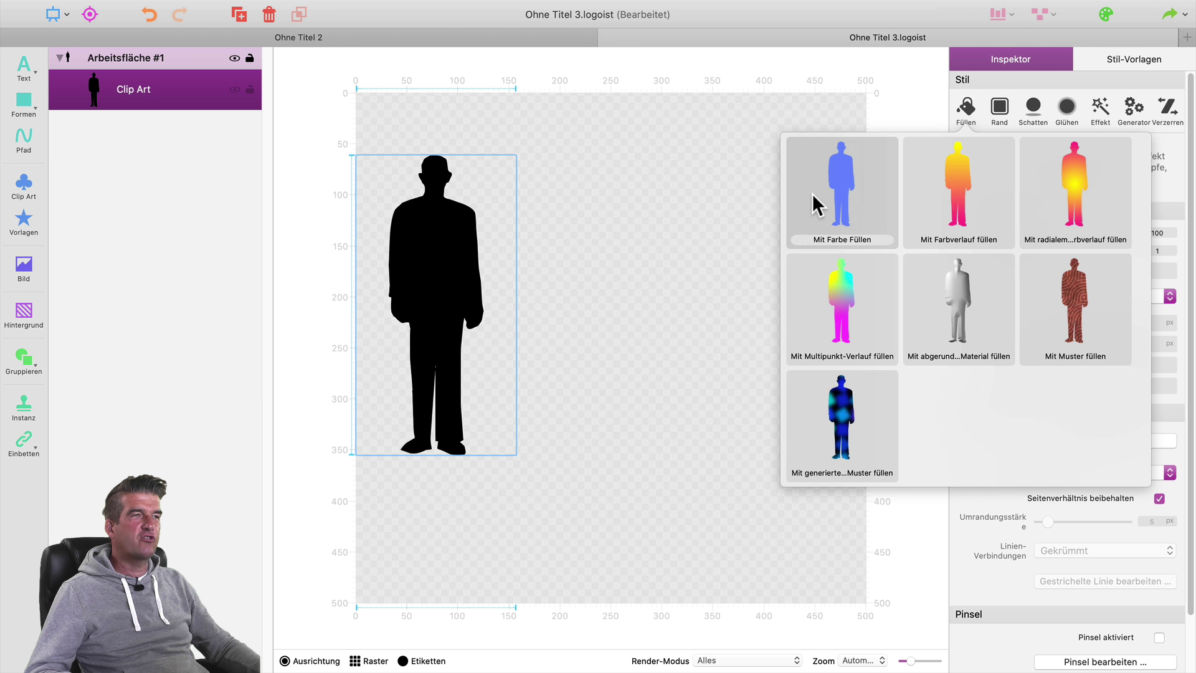
{"action": "left_click", "coordinate": [834, 192]}
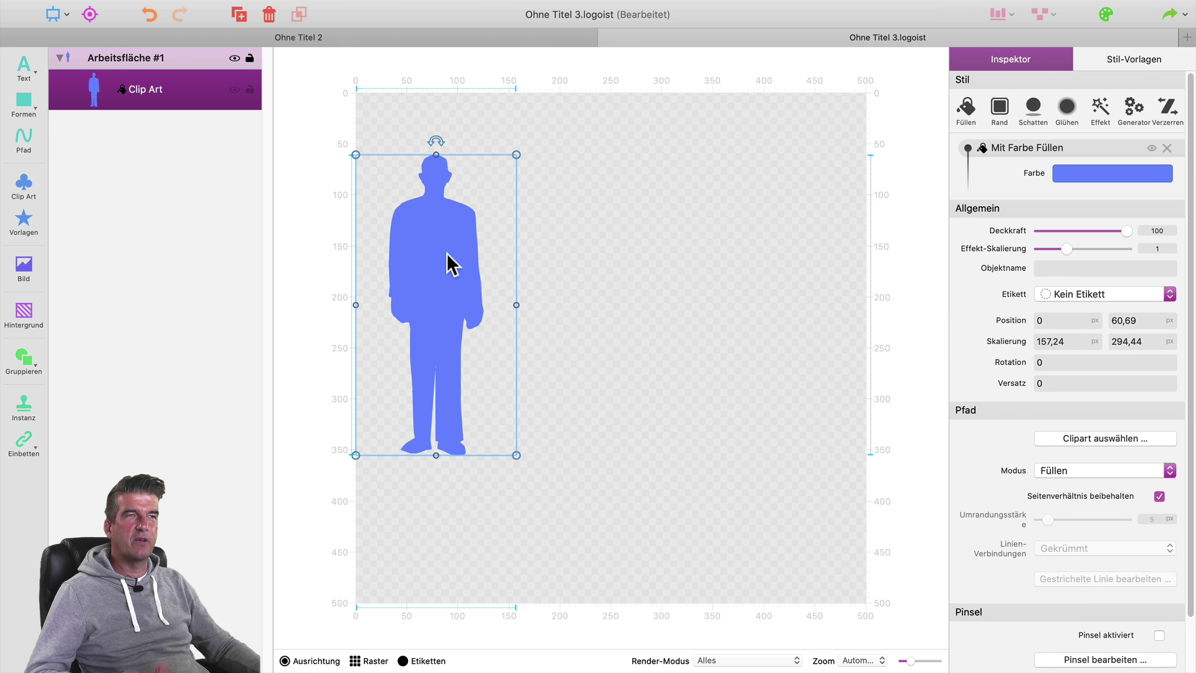
{"action": "left_click_drag", "start_coordinate": [447, 253], "coordinate": [467, 248]}
{"action": "left_click", "coordinate": [1076, 167]}
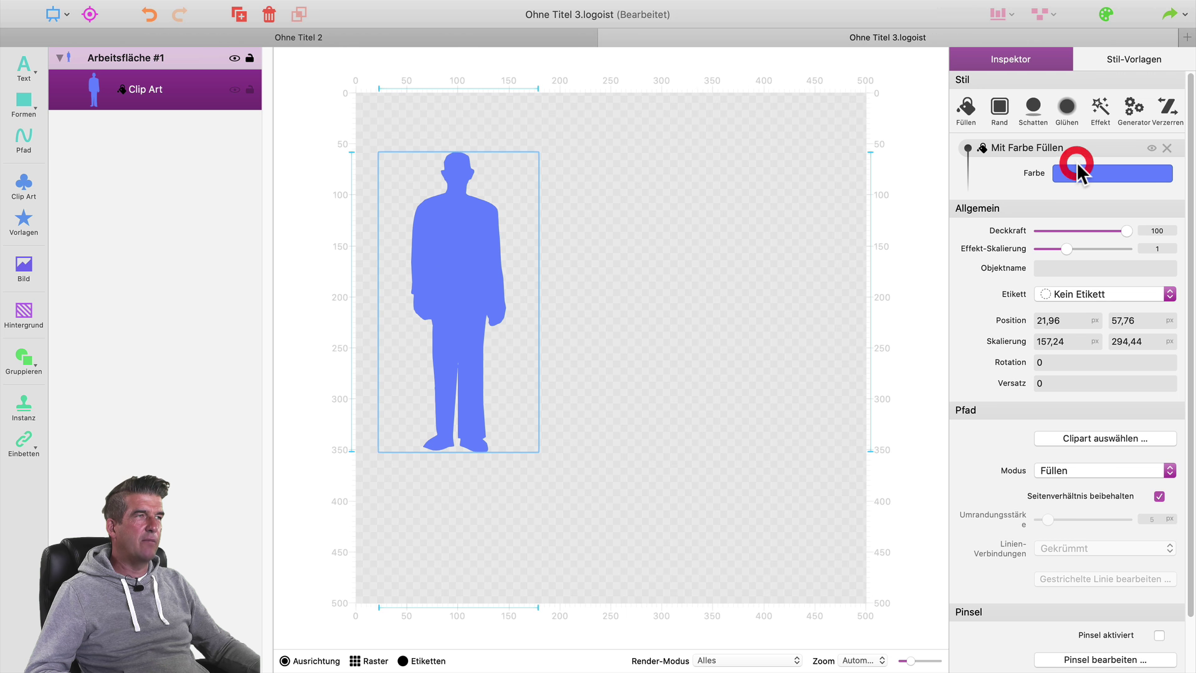
{"action": "left_click", "coordinate": [977, 204]}
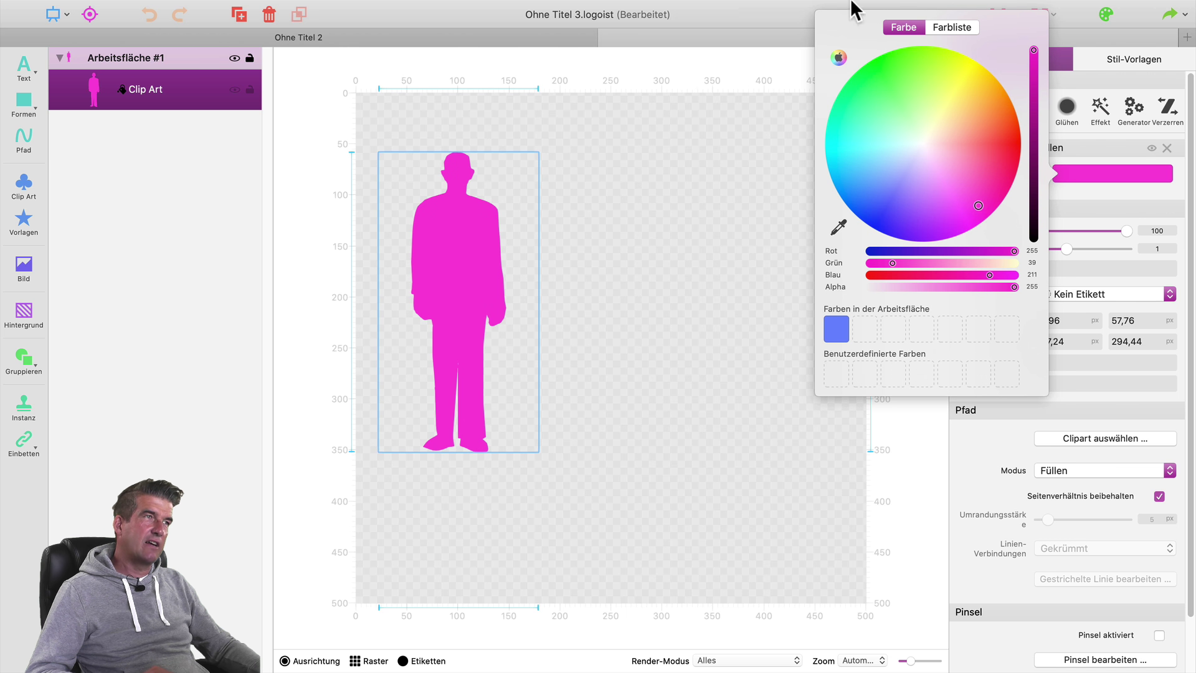
{"action": "left_click", "coordinate": [656, 235]}
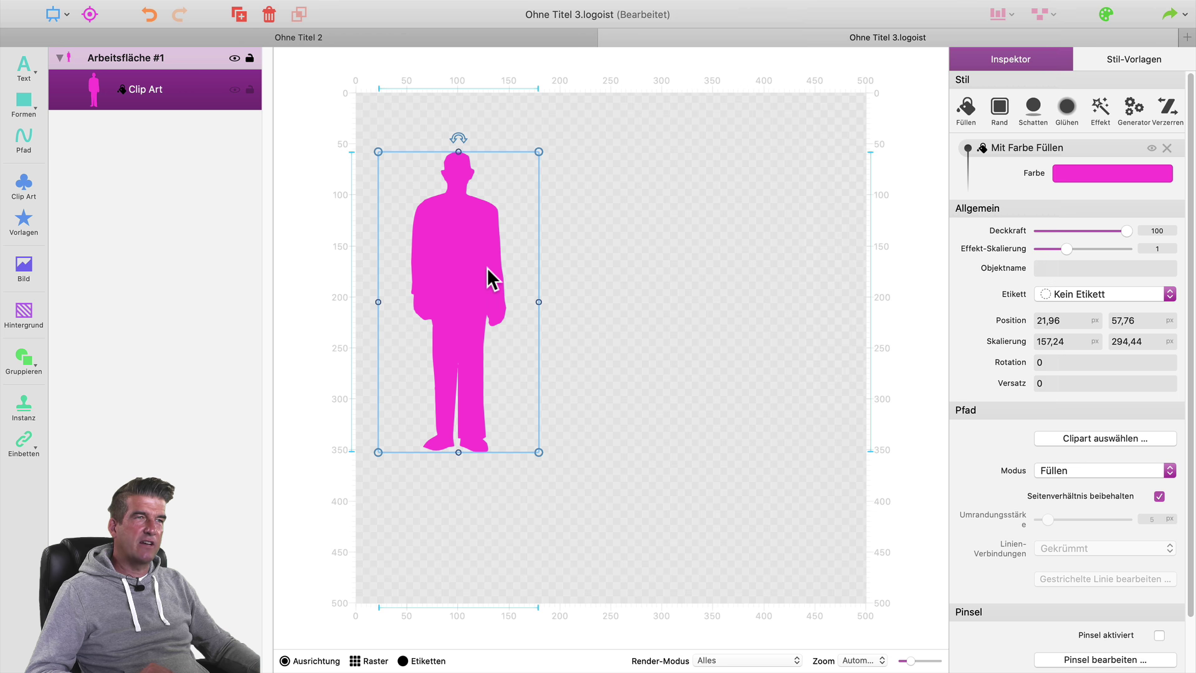
Add the text "Kleiner Text" at a size of about 7.69 and place it beside the man's arm.
{"action": "left_click", "coordinate": [25, 65]}
{"action": "left_click", "coordinate": [44, 87]}
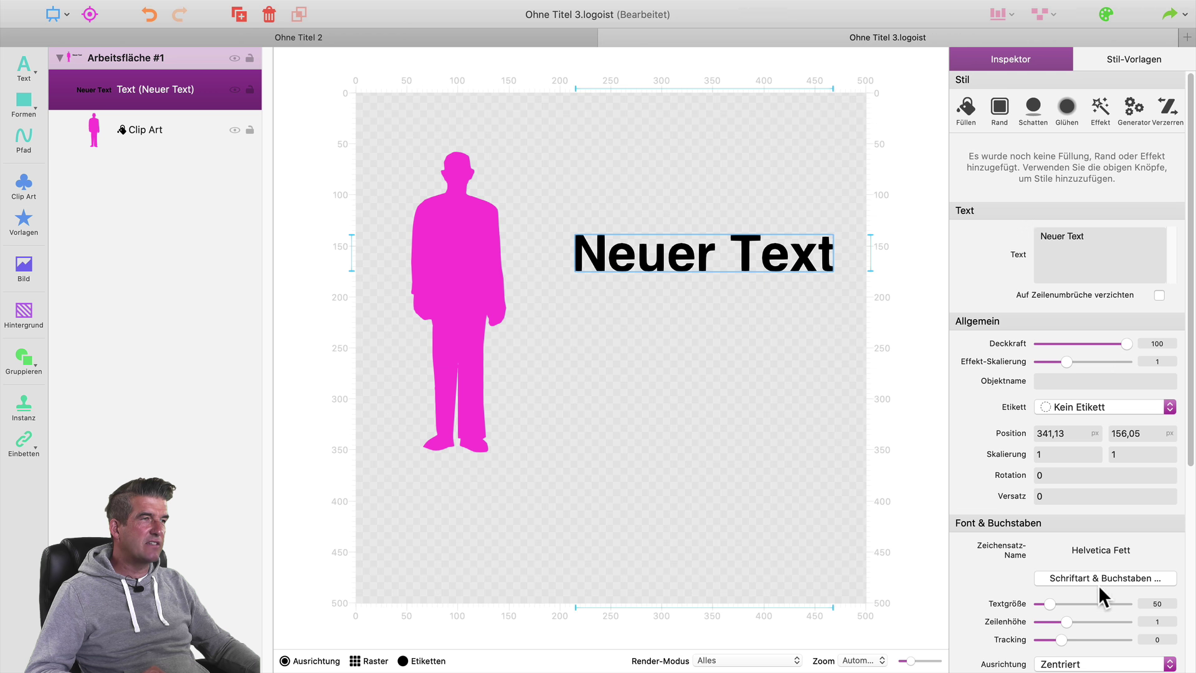
{"action": "left_click_drag", "start_coordinate": [1046, 602], "coordinate": [1034, 599]}
{"action": "triple_click", "coordinate": [1052, 236]}
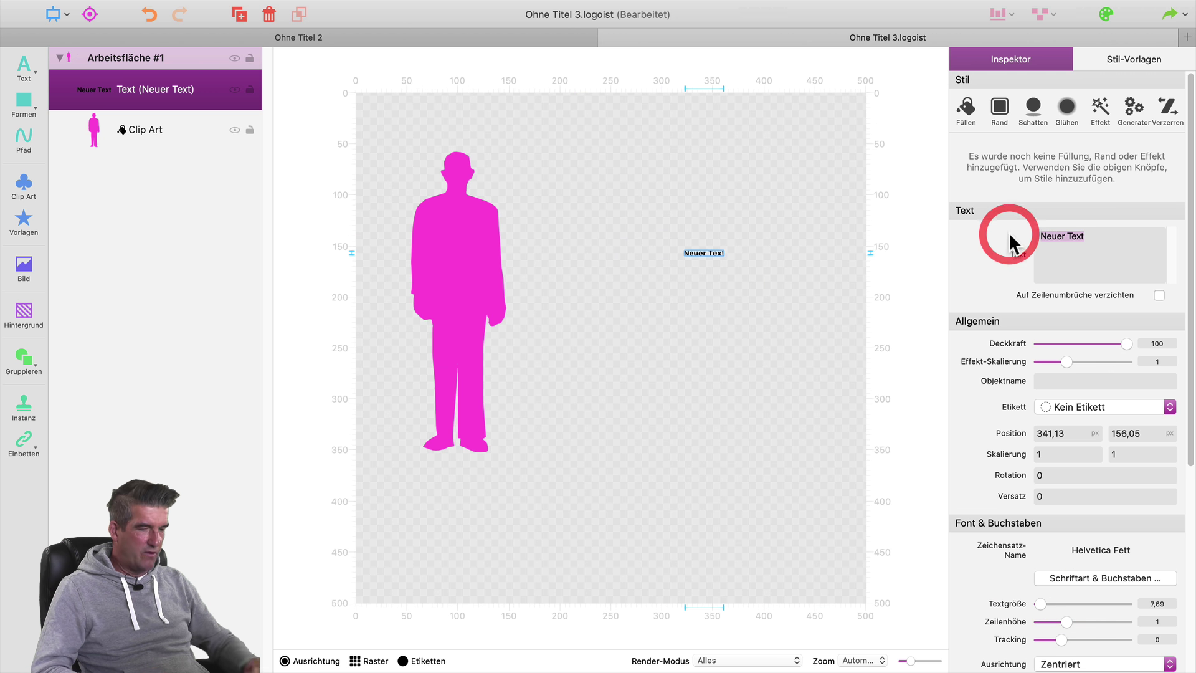
{"action": "type", "text": "Kleiner Text"}
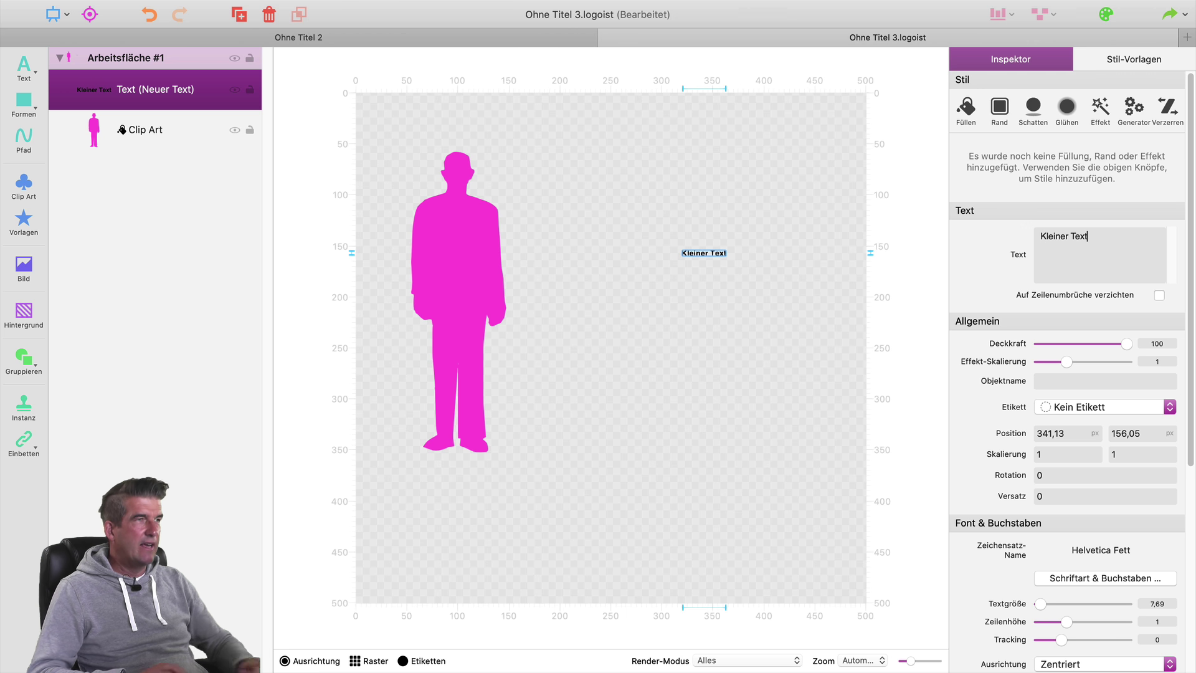
{"action": "left_click", "coordinate": [827, 318]}
{"action": "left_click_drag", "start_coordinate": [705, 256], "coordinate": [538, 276]}
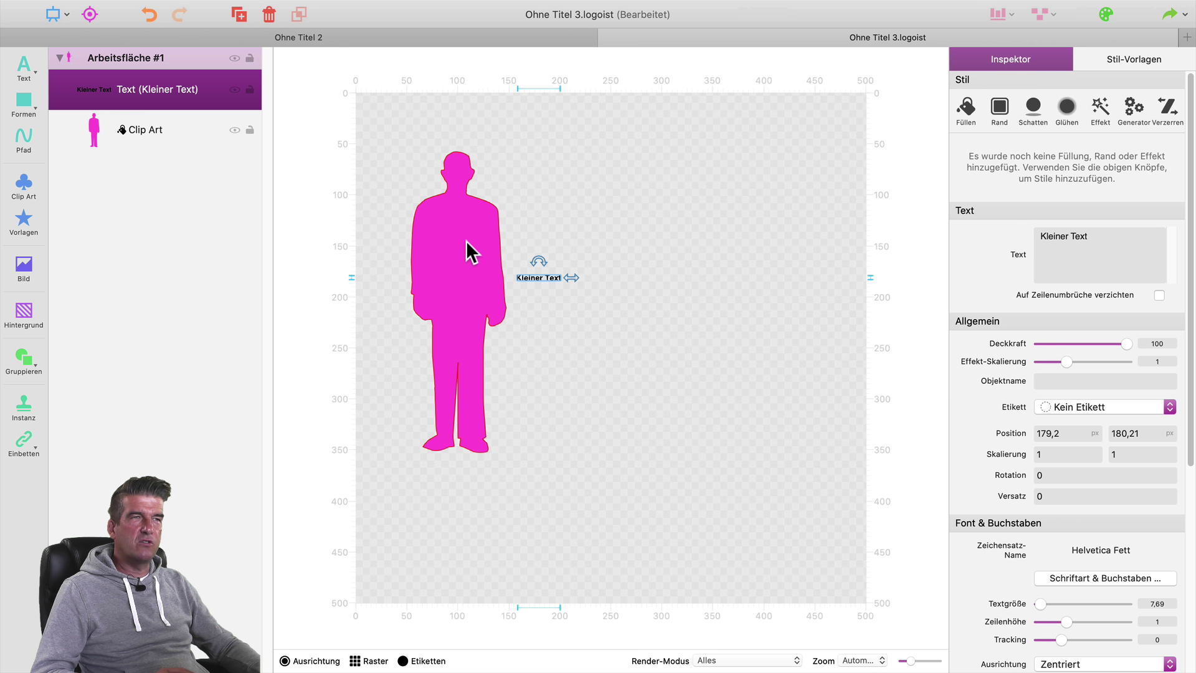
Isolate the small text in focus mode and offset its letter "i" upward and the first "e" downward.
{"action": "mouse_move", "coordinate": [539, 279]}
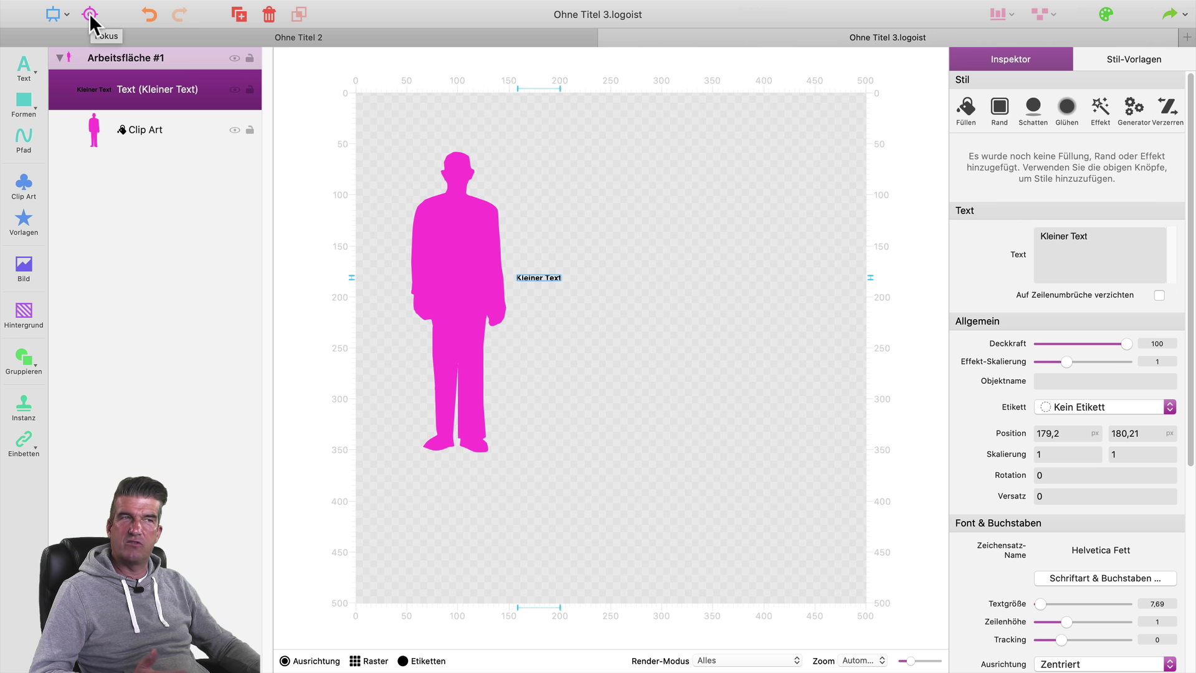
{"action": "left_click", "coordinate": [89, 15]}
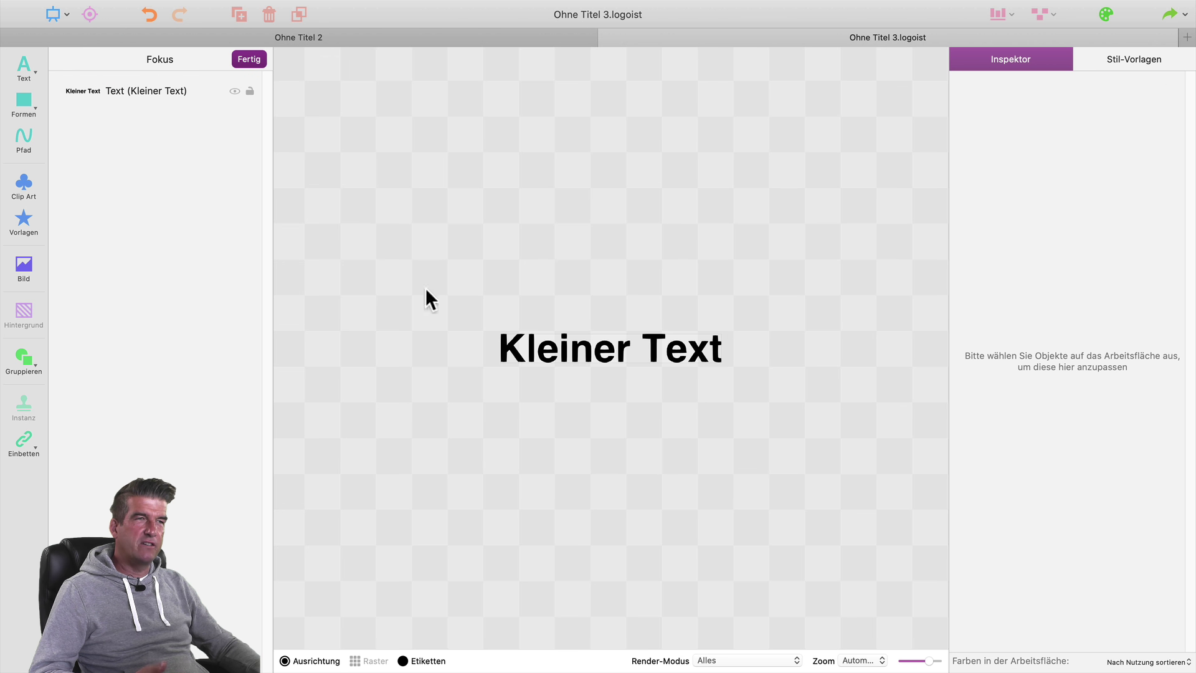
{"action": "left_click", "coordinate": [604, 357]}
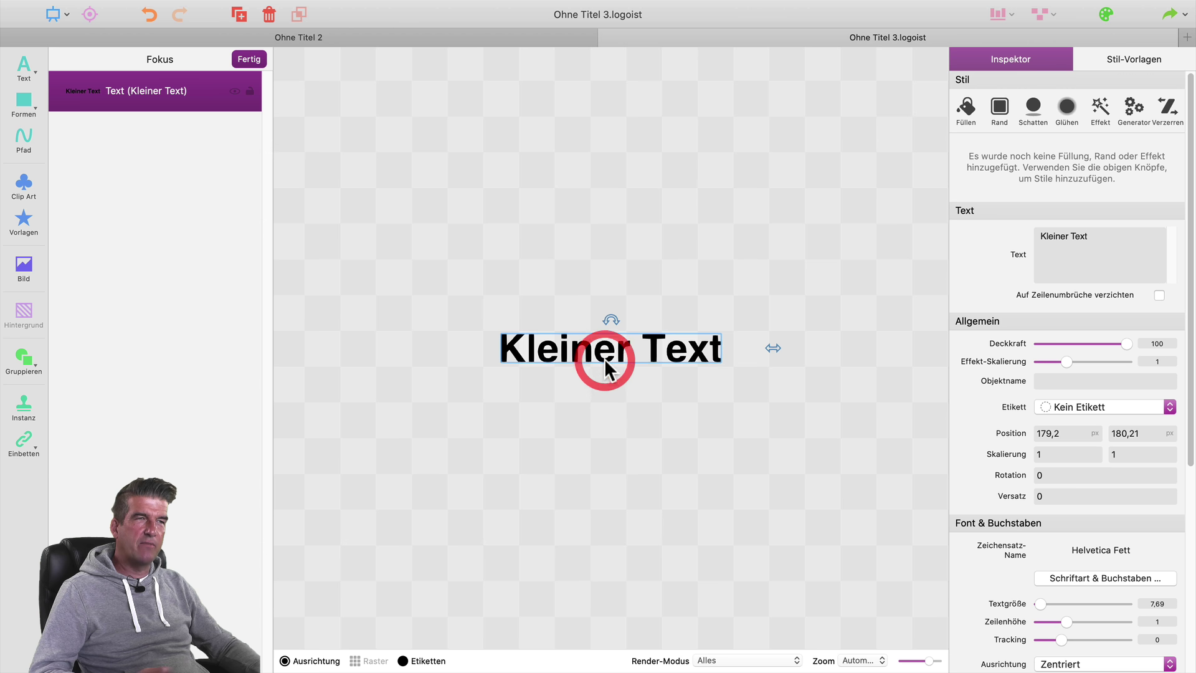
{"action": "double_click", "coordinate": [563, 350]}
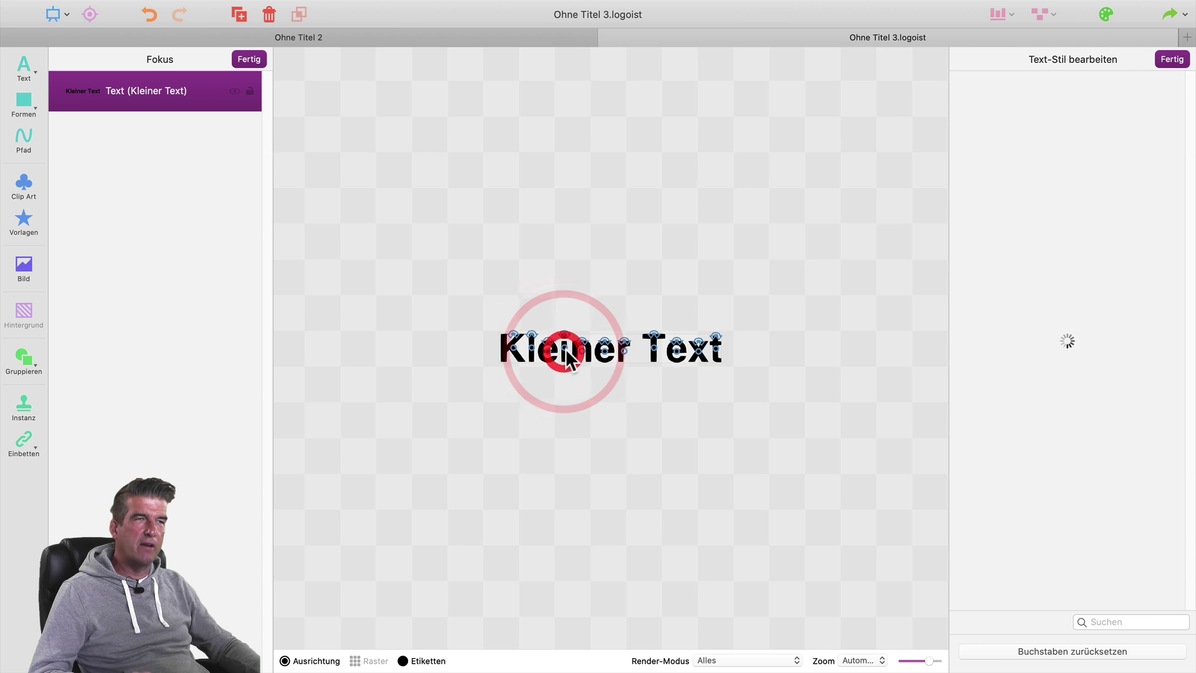
{"action": "left_click", "coordinate": [563, 342]}
{"action": "left_click_drag", "start_coordinate": [563, 342], "coordinate": [508, 335]}
{"action": "left_click", "coordinate": [547, 358]}
Change the text's font to HandVetica and leave focus mode.
{"action": "left_click", "coordinate": [986, 333]}
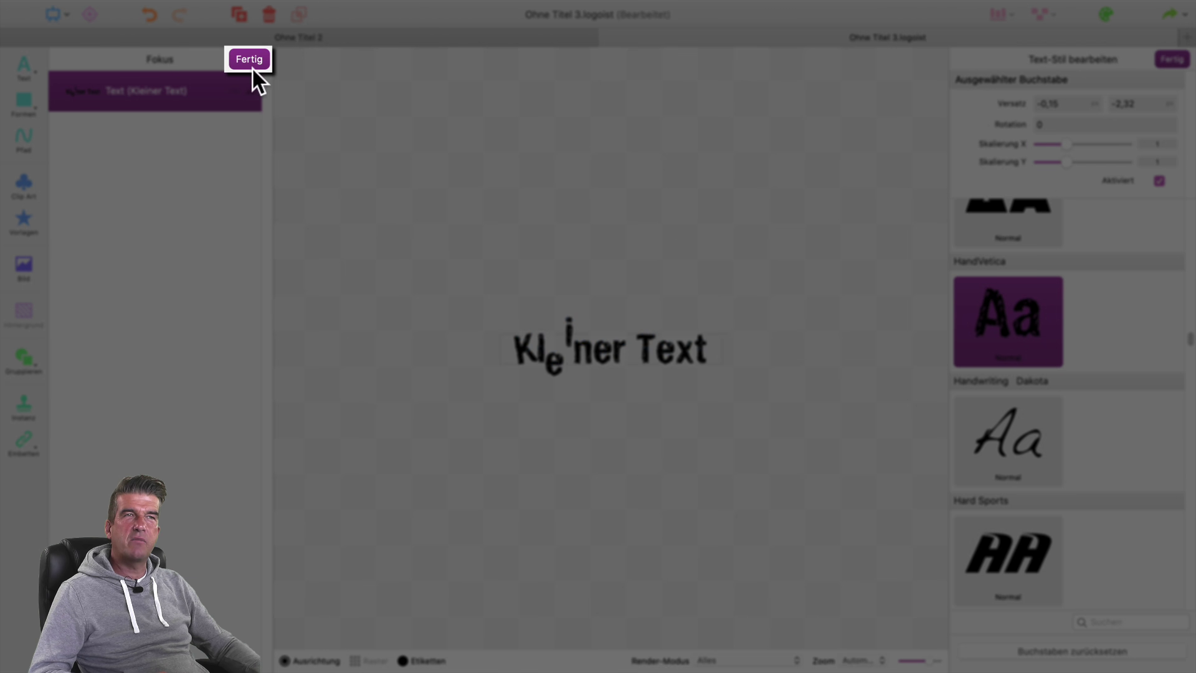
{"action": "left_click", "coordinate": [249, 60]}
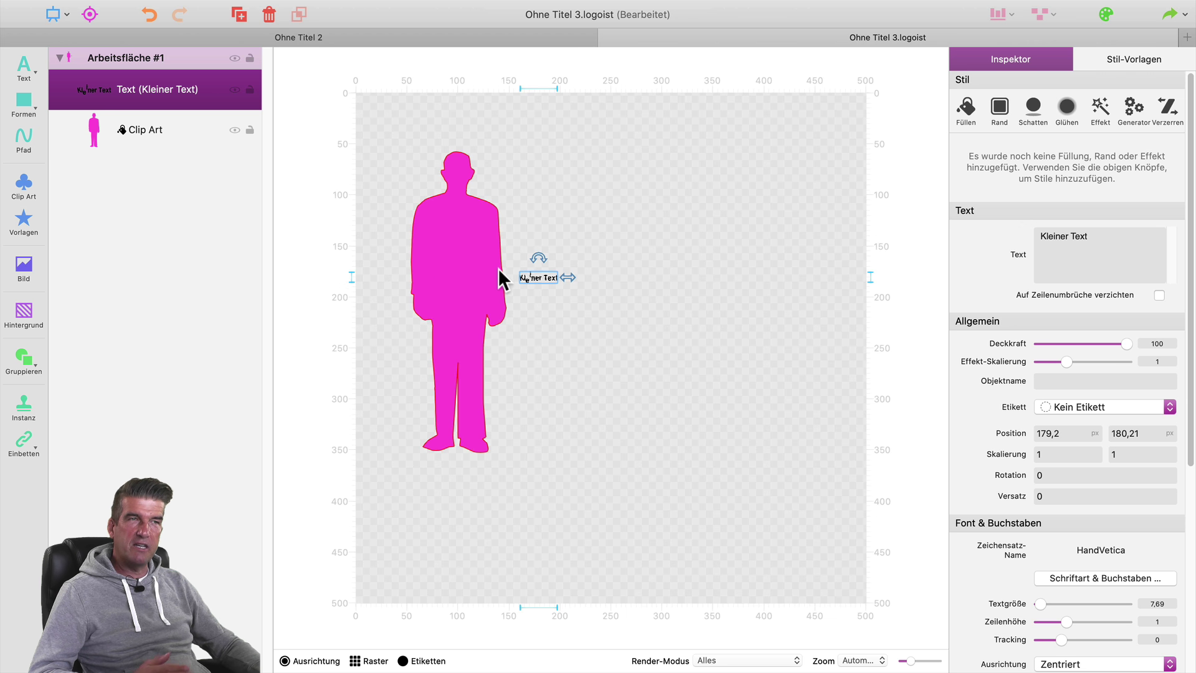
Inspect the man silhouette alone in focus mode, return to the full artboard and save the document.
{"action": "left_click", "coordinate": [436, 267]}
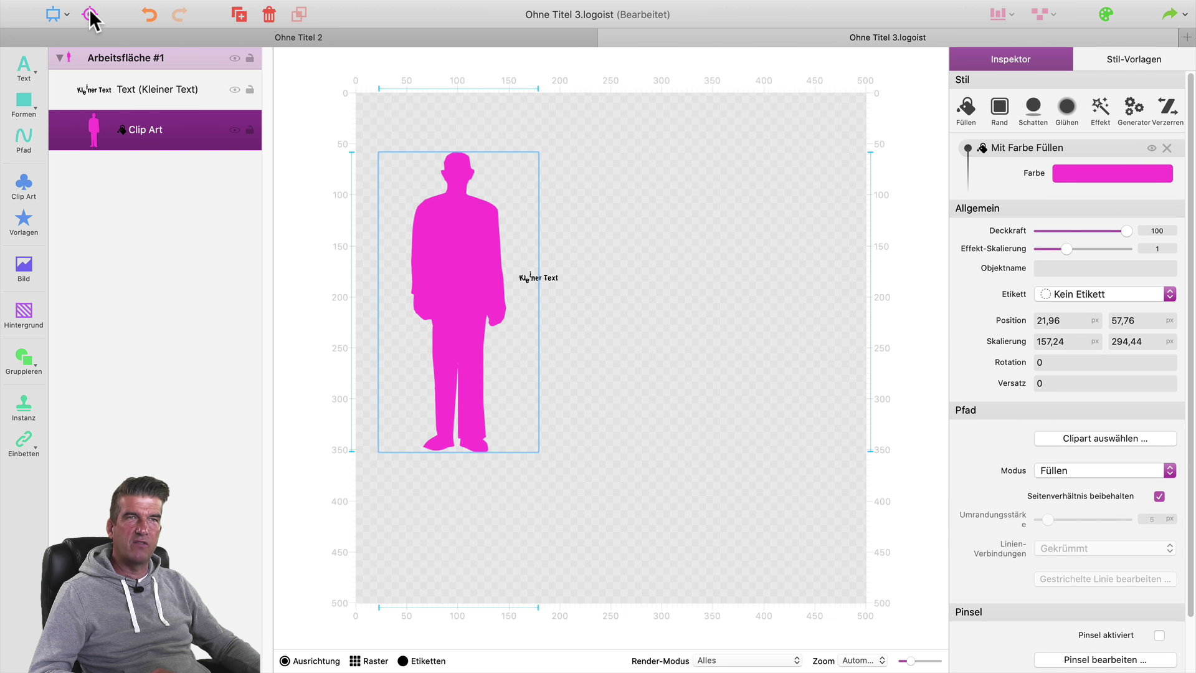
{"action": "left_click", "coordinate": [90, 13]}
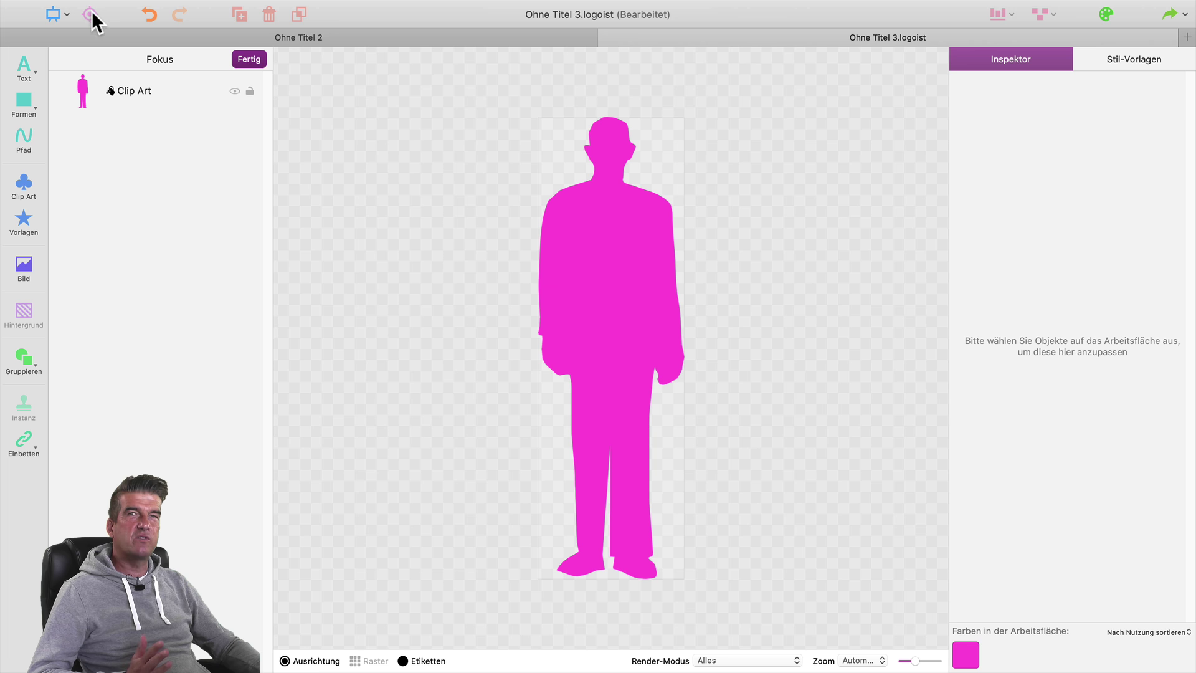
{"action": "left_click", "coordinate": [611, 237]}
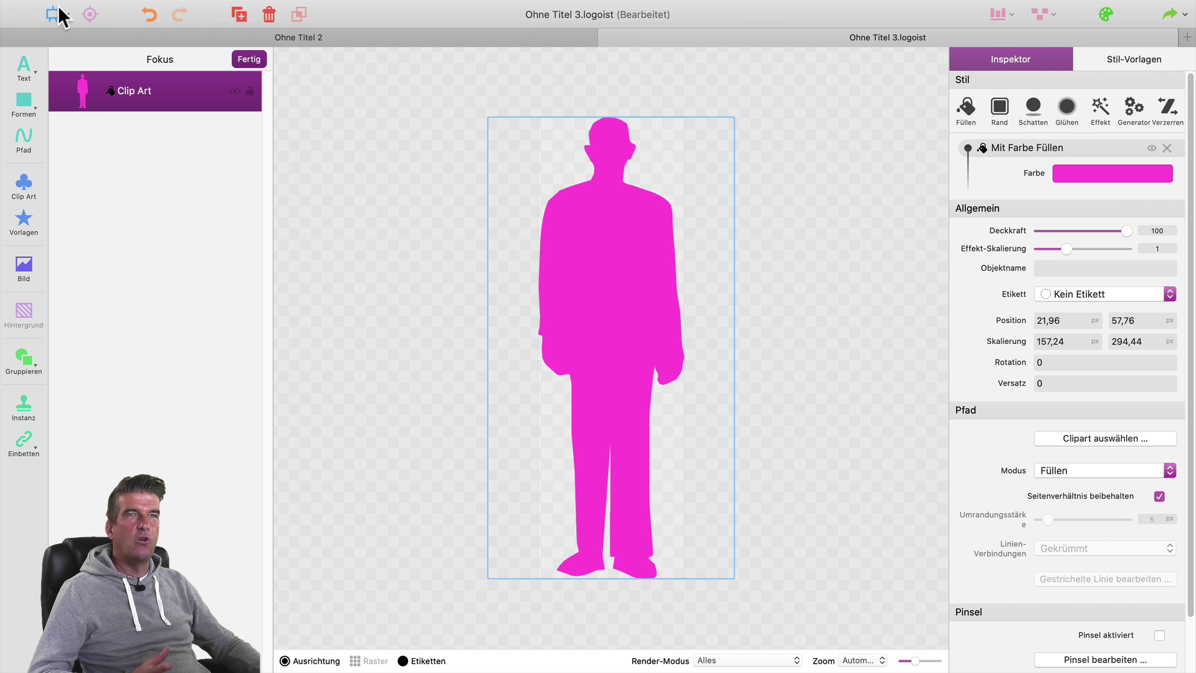
{"action": "left_click", "coordinate": [258, 59]}
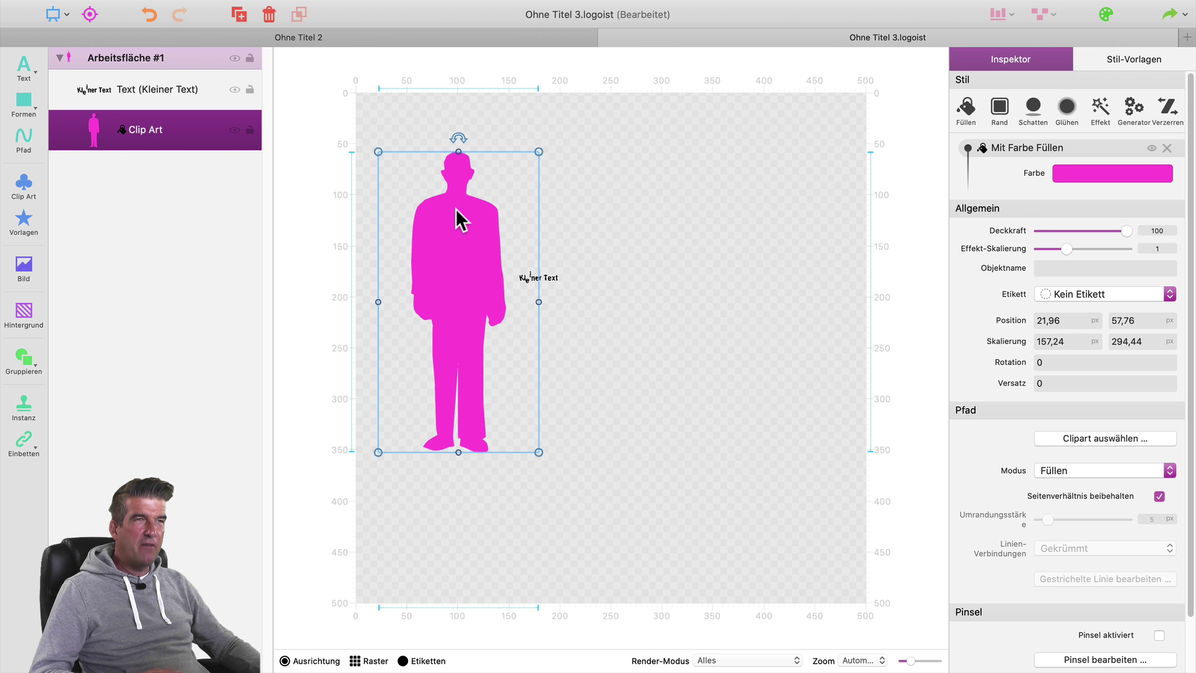
{"action": "key", "text": "super+s"}
Shift the man silhouette slightly left and down, and delete the small text beside it.
{"action": "mouse_move", "coordinate": [444, 230]}
{"action": "left_mouse_down"}
{"action": "mouse_move", "coordinate": [433, 268]}
{"action": "mouse_move", "coordinate": [435, 235]}
{"action": "left_mouse_up"}
{"action": "left_click", "coordinate": [543, 278]}
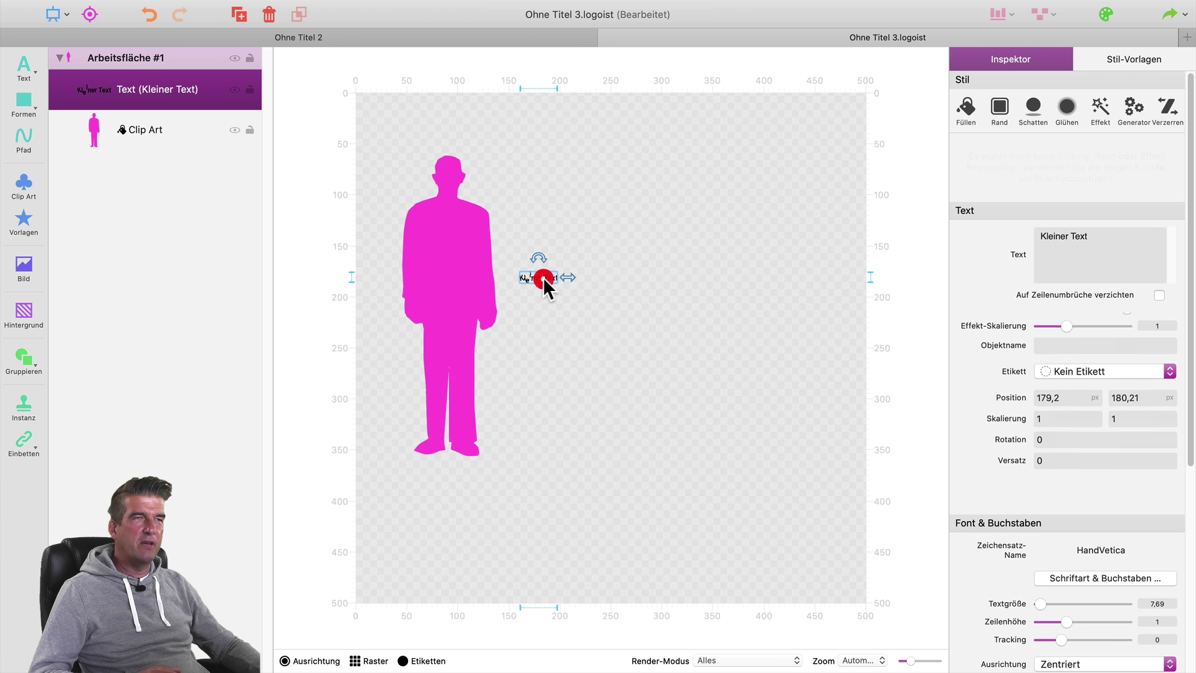
{"action": "key", "text": "Delete"}
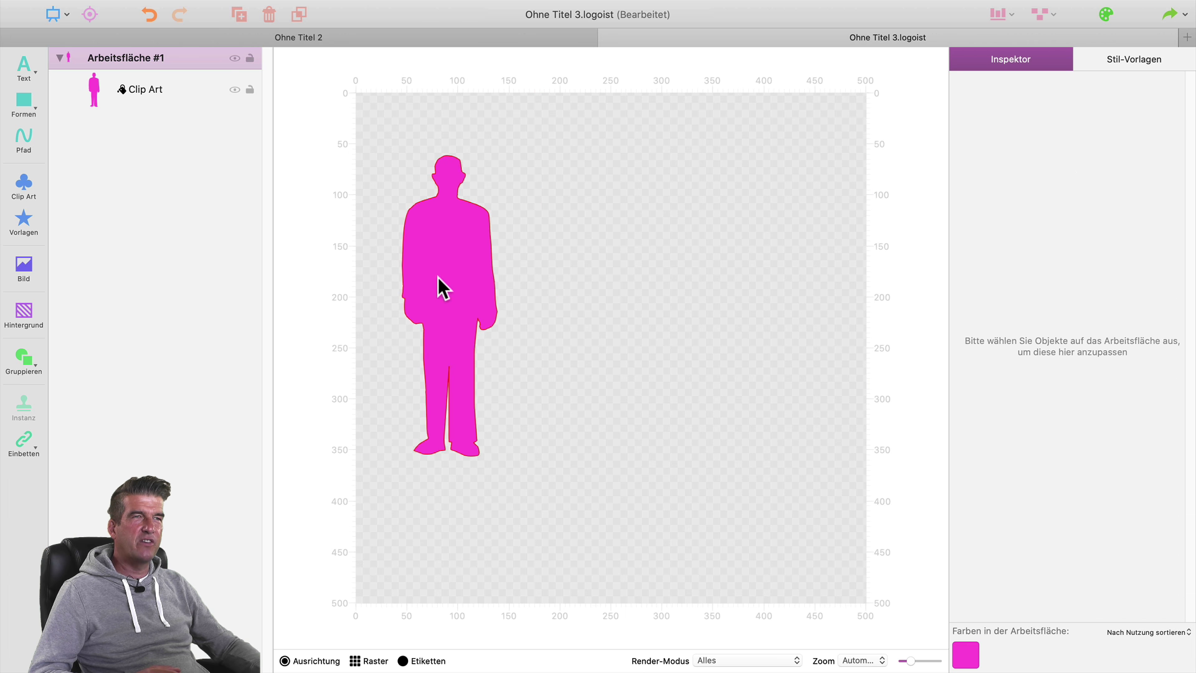
Move the man silhouette to about 27.8, 40.2 px and place a duplicate level with it at x 250 px.
{"action": "left_click_drag", "start_coordinate": [437, 276], "coordinate": [452, 255]}
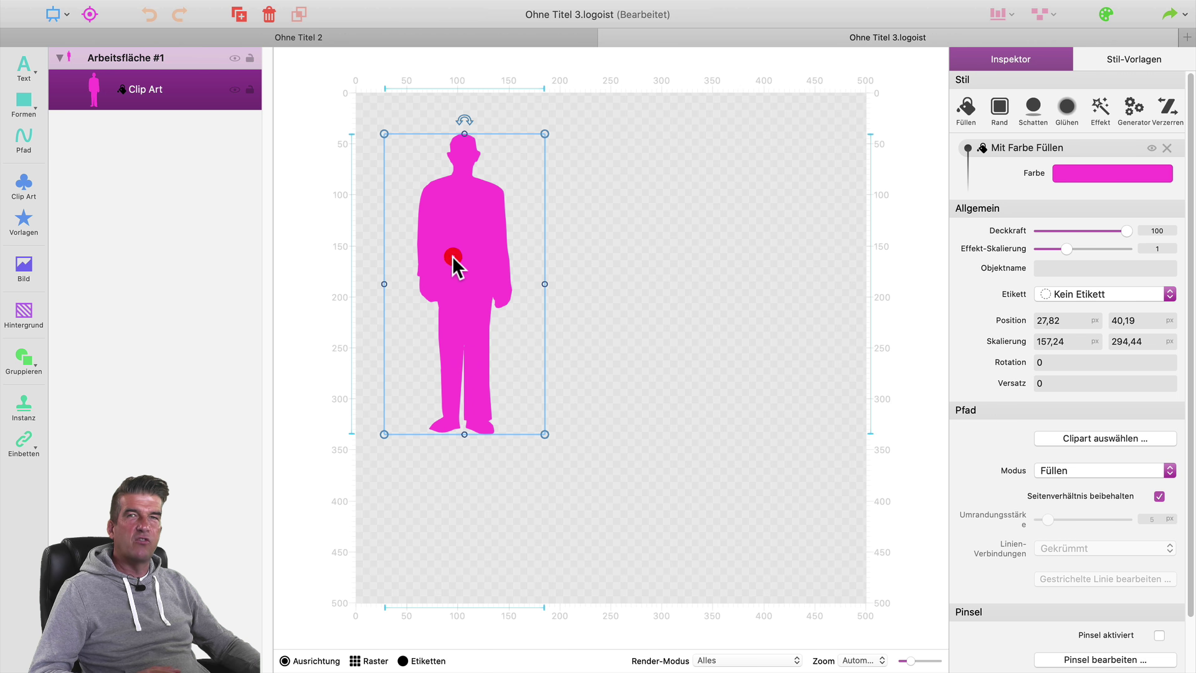
{"action": "key", "text": "super+c"}
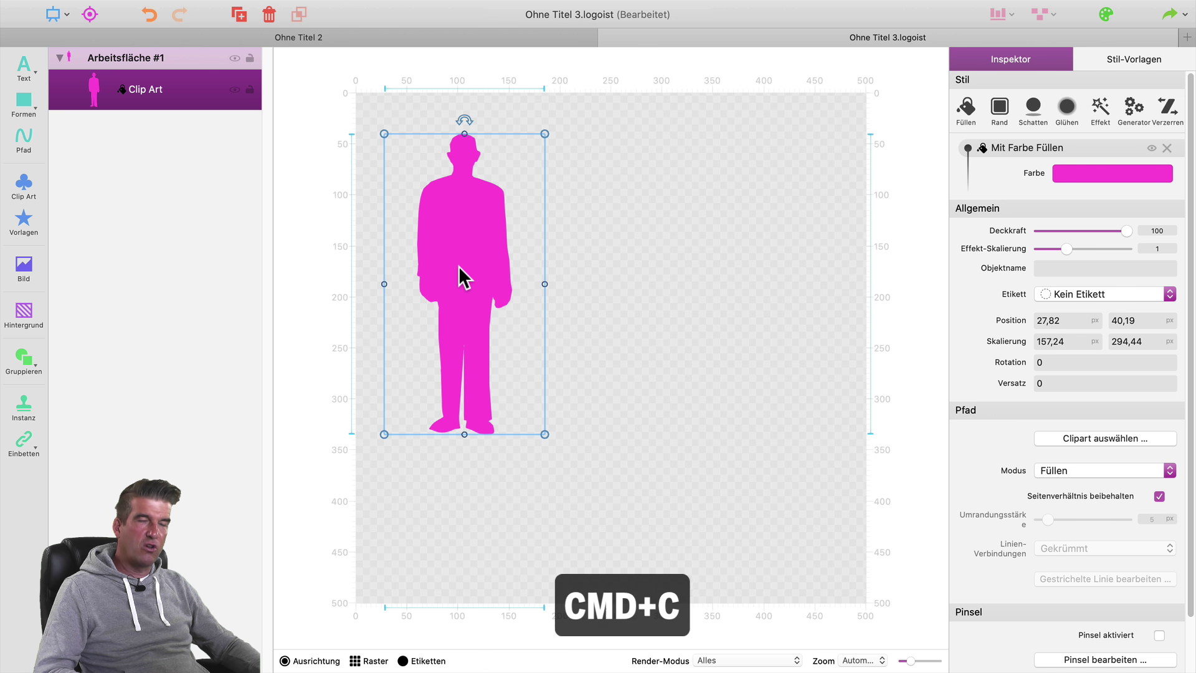
{"action": "key", "text": "super+v"}
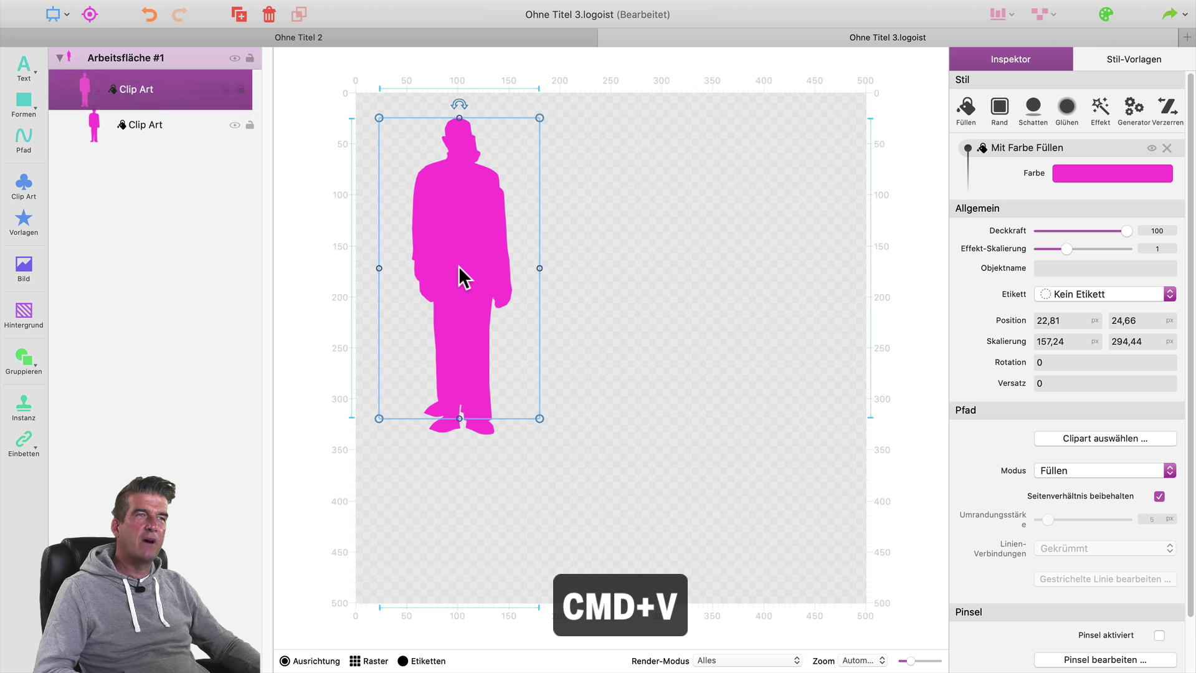
{"action": "left_click_drag", "start_coordinate": [458, 267], "coordinate": [689, 288]}
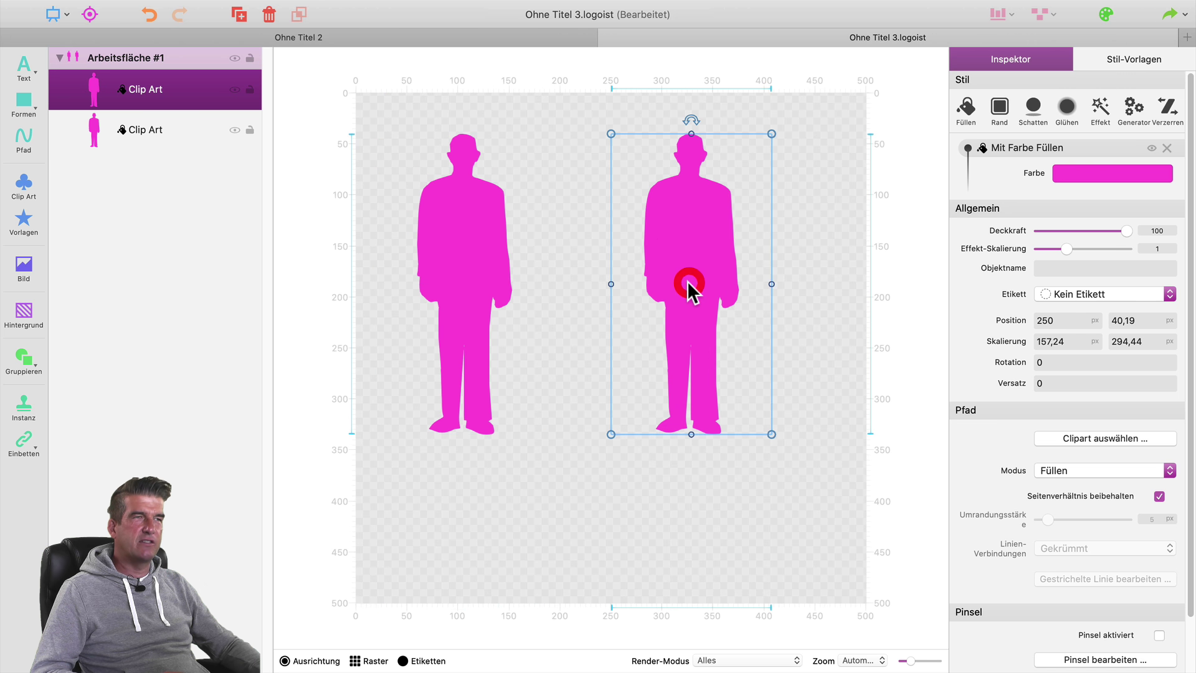
Recolour the duplicated man silhouette orange with RGB 255, 173, 39.
{"action": "left_click", "coordinate": [1112, 171]}
{"action": "left_click", "coordinate": [983, 171]}
{"action": "left_click_drag", "start_coordinate": [983, 172], "coordinate": [988, 92]}
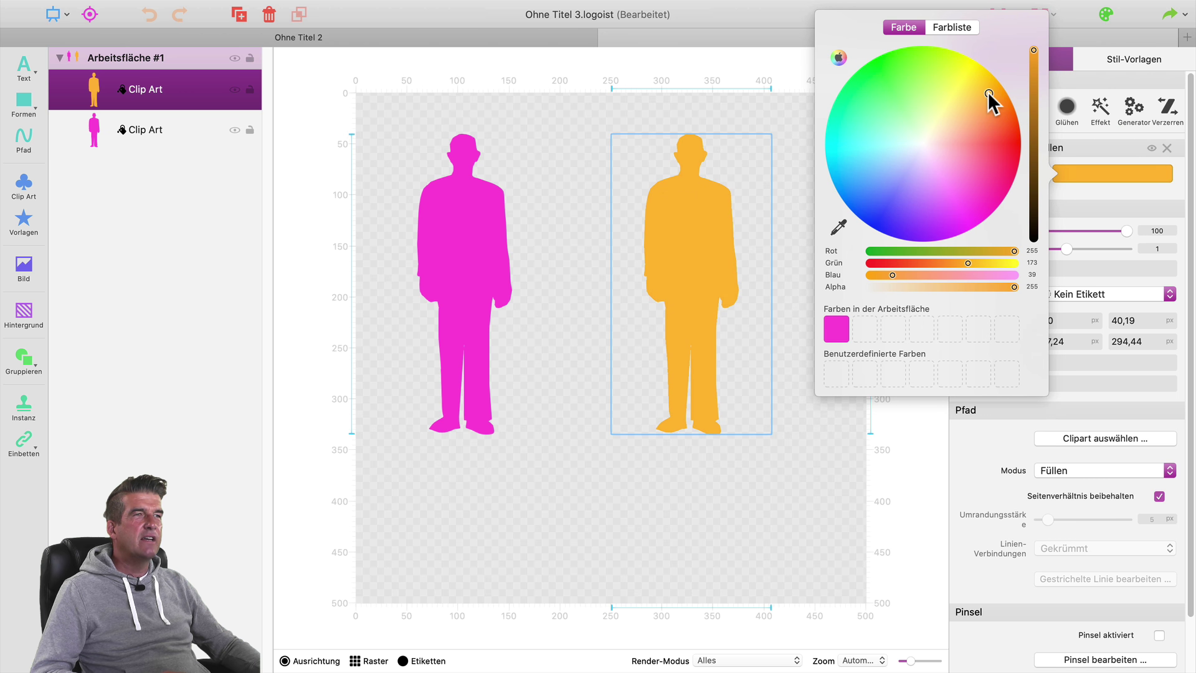
{"action": "left_click", "coordinate": [749, 112]}
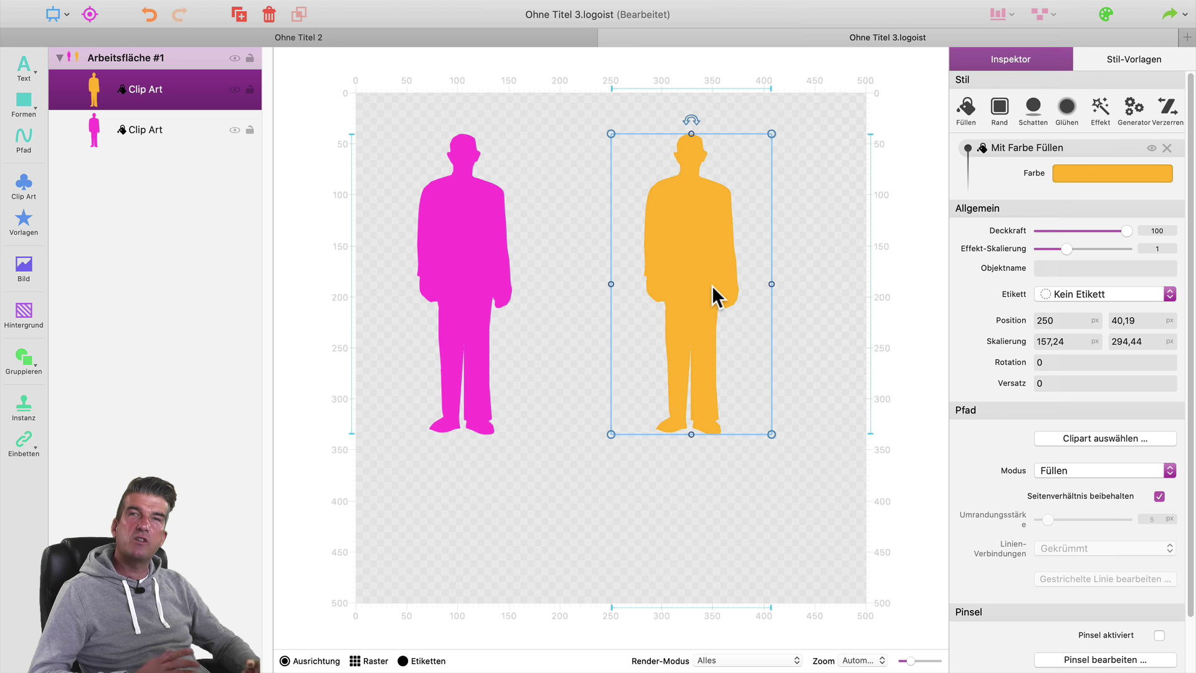
Delete the orange duplicate of the man silhouette.
{"action": "left_click", "coordinate": [596, 282]}
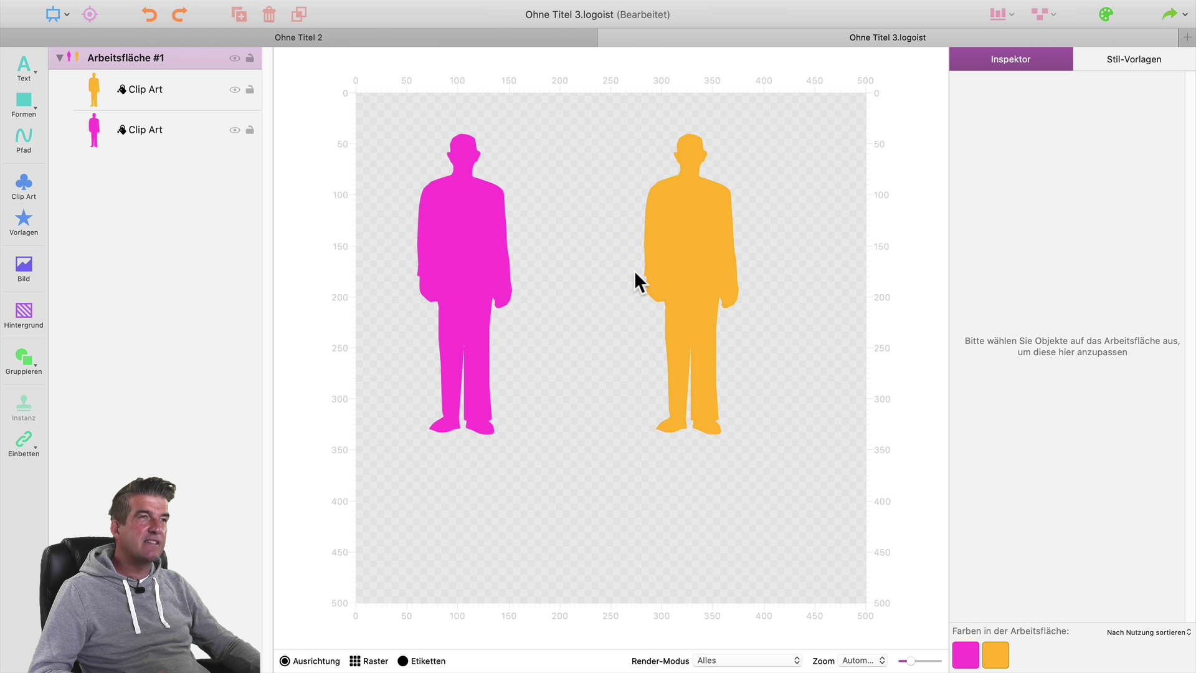
{"action": "left_click", "coordinate": [690, 253]}
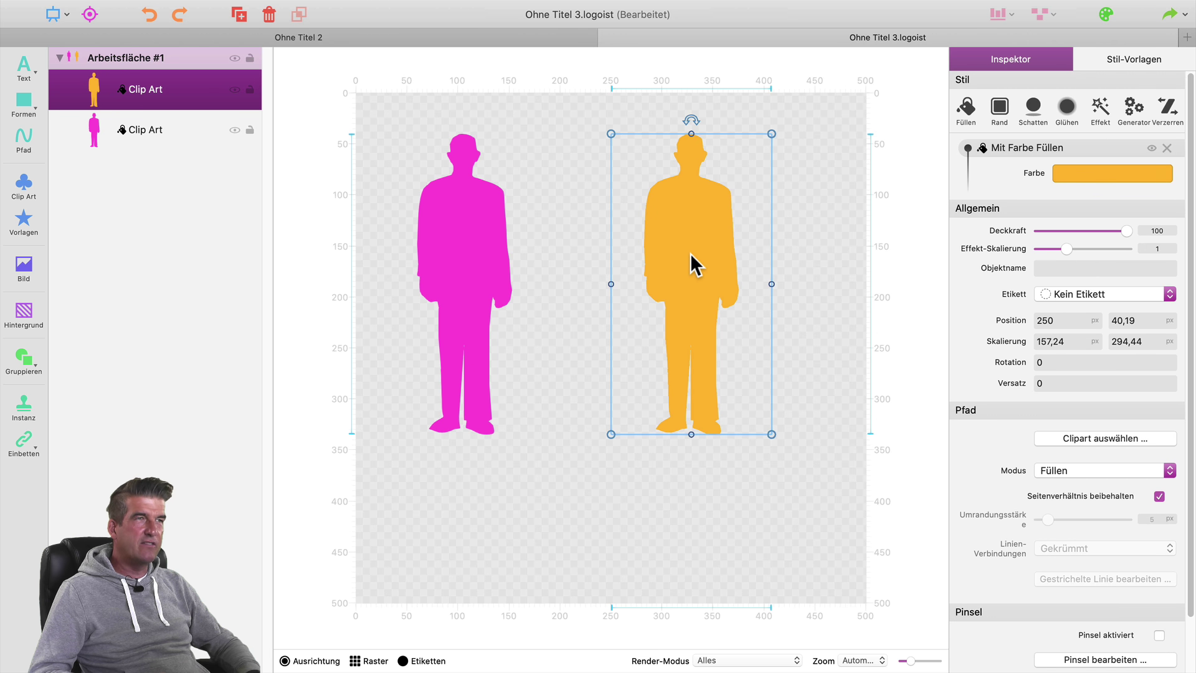
{"action": "key", "text": "Delete"}
Create an instance of the magenta man silhouette and place it in the artboard's upper right area.
{"action": "left_click", "coordinate": [464, 235]}
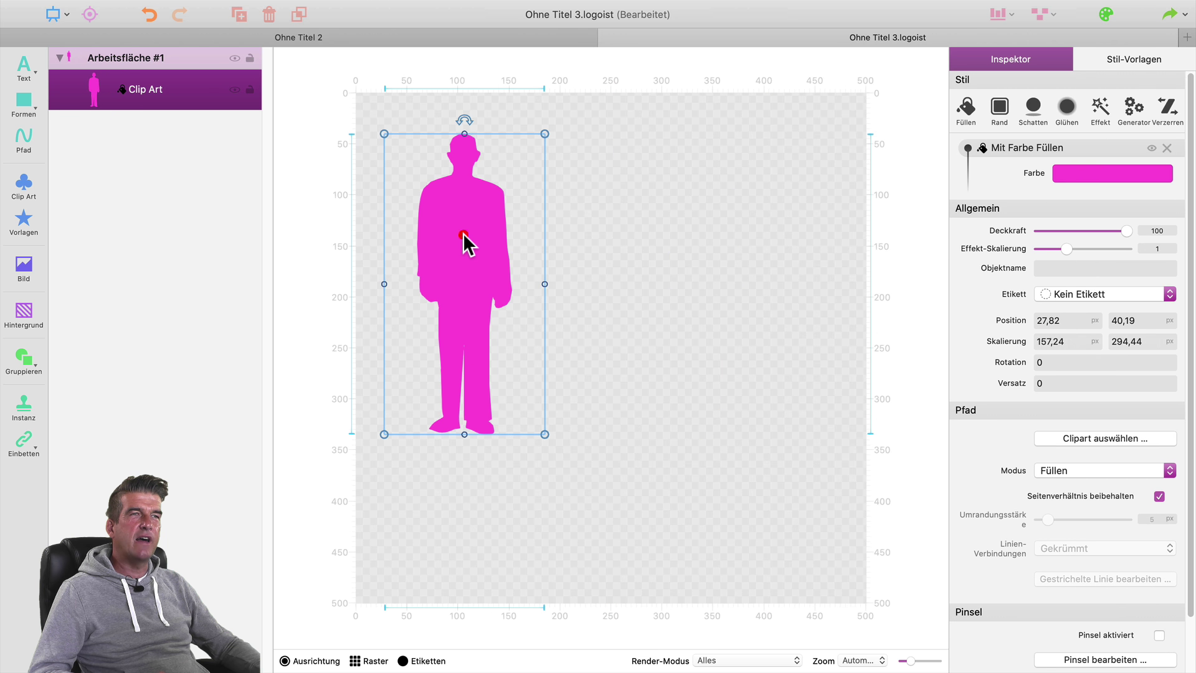
{"action": "left_click", "coordinate": [29, 405]}
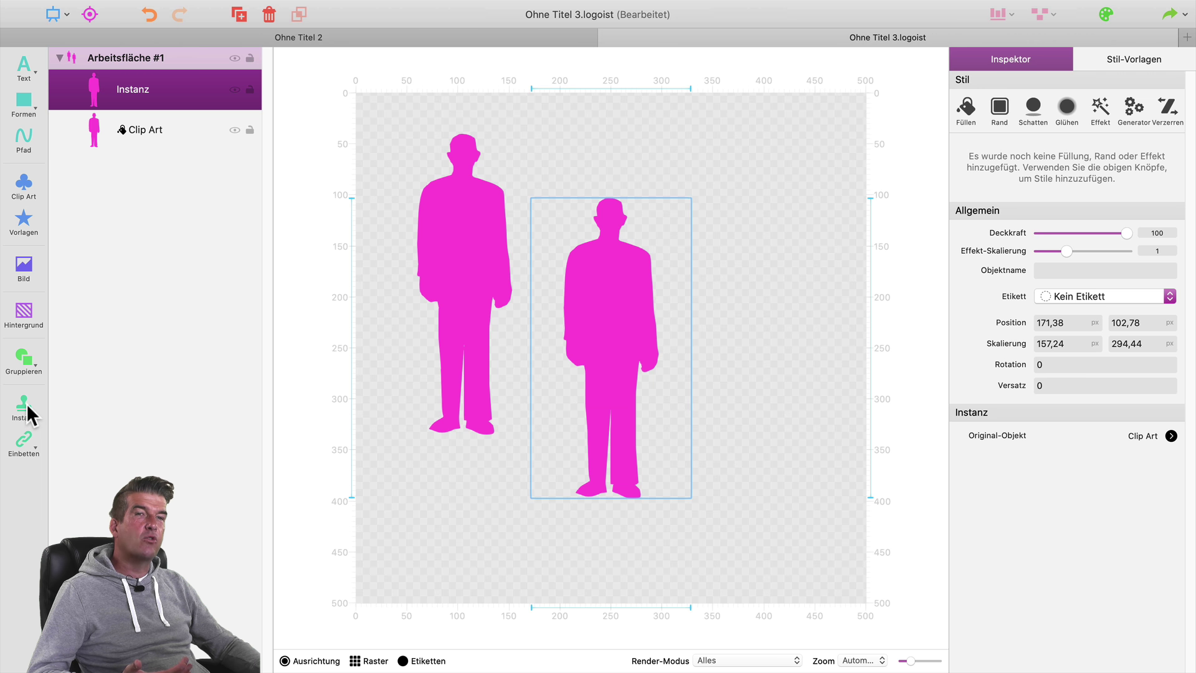
{"action": "left_click_drag", "start_coordinate": [619, 326], "coordinate": [750, 251]}
Add two more instances, placing one at about 148.8, 94 px and shrinking the other to about 60.6 × 133.4 px at 298.3, 343.3 px.
{"action": "left_click", "coordinate": [24, 406]}
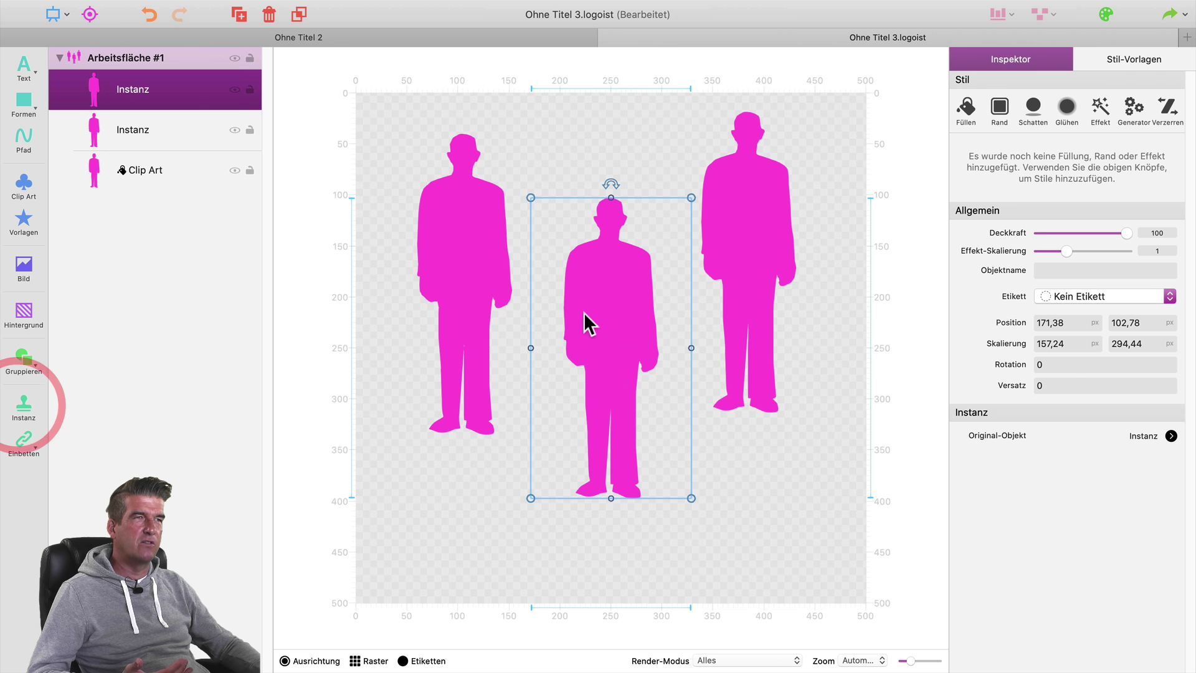
{"action": "left_click", "coordinate": [24, 412]}
{"action": "left_click_drag", "start_coordinate": [605, 352], "coordinate": [703, 438]}
{"action": "left_click_drag", "start_coordinate": [789, 284], "coordinate": [695, 450]}
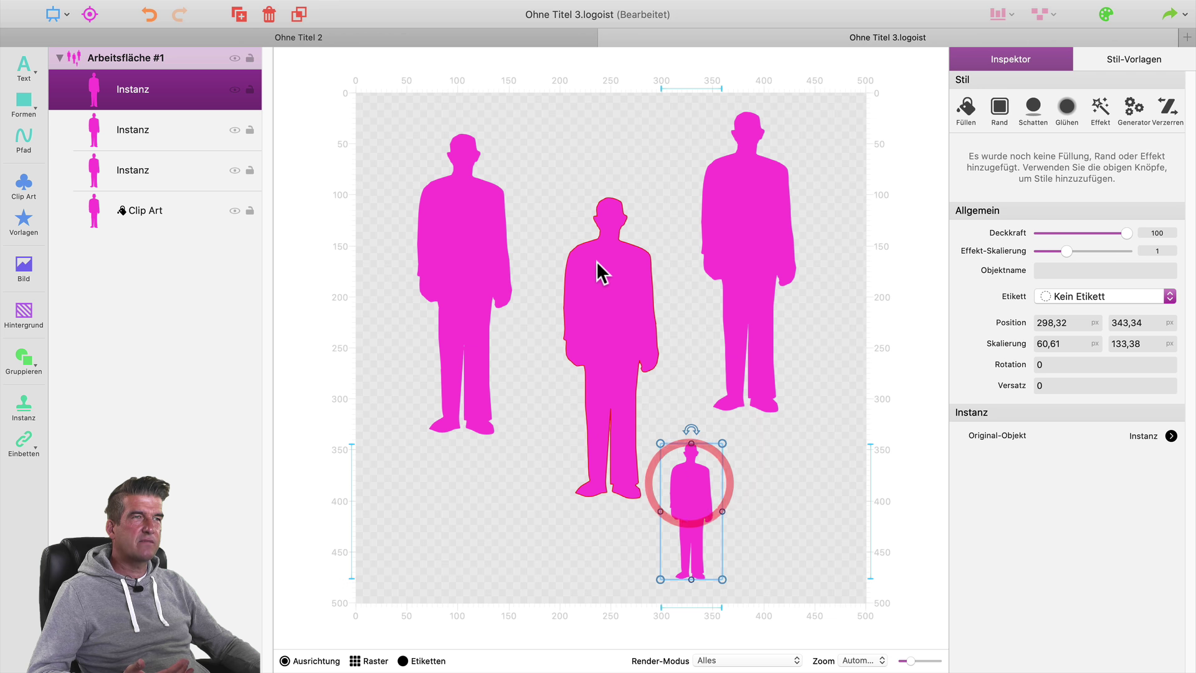
{"action": "left_click_drag", "start_coordinate": [596, 260], "coordinate": [570, 252]}
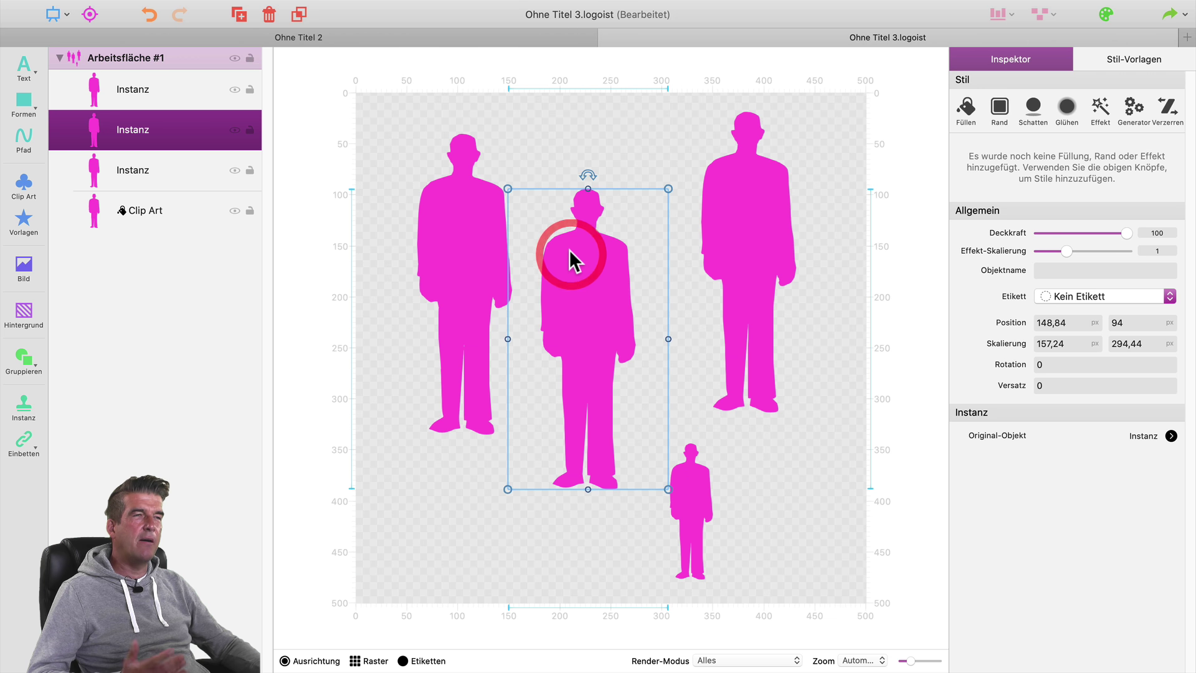
Recolour the original Clip Art silhouette blue with RGB 71, 105, 255.
{"action": "left_click", "coordinate": [467, 187]}
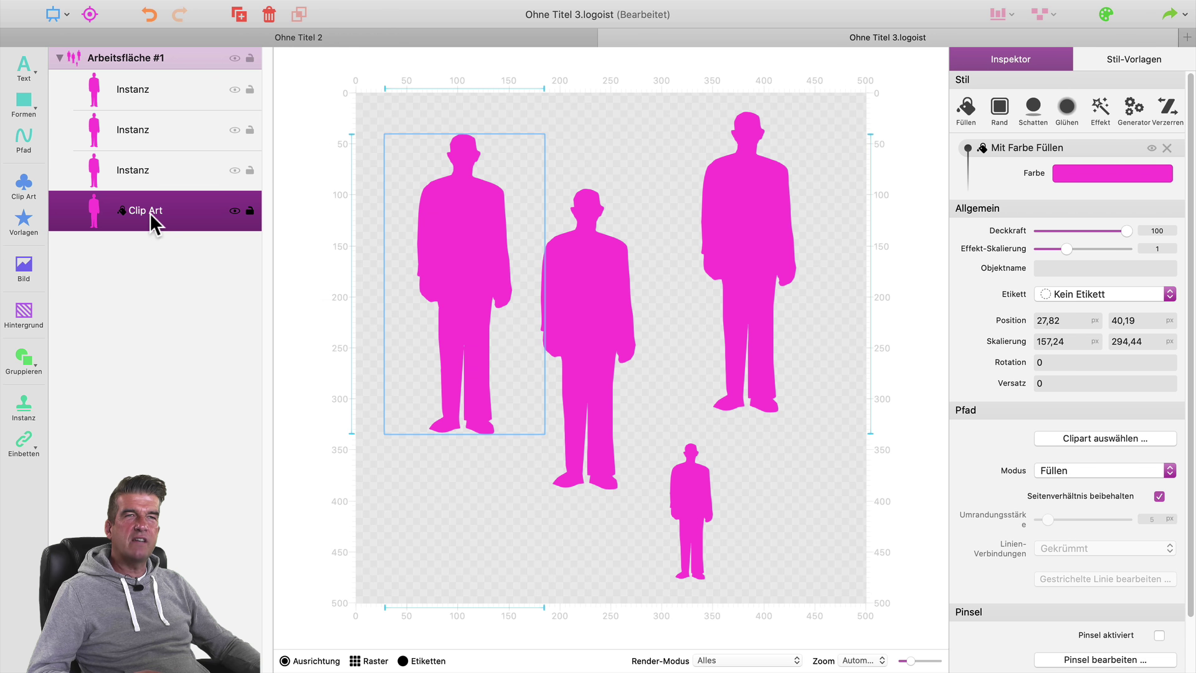
{"action": "left_click", "coordinate": [1104, 170]}
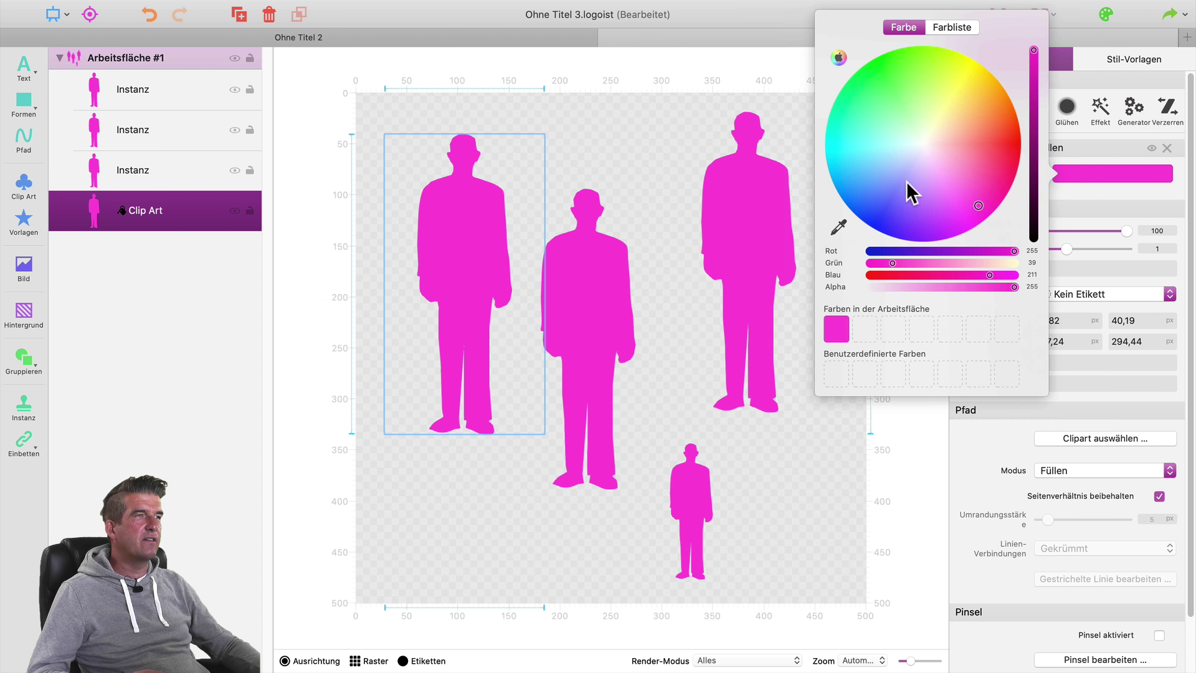
{"action": "left_click", "coordinate": [884, 190]}
{"action": "left_click", "coordinate": [875, 197]}
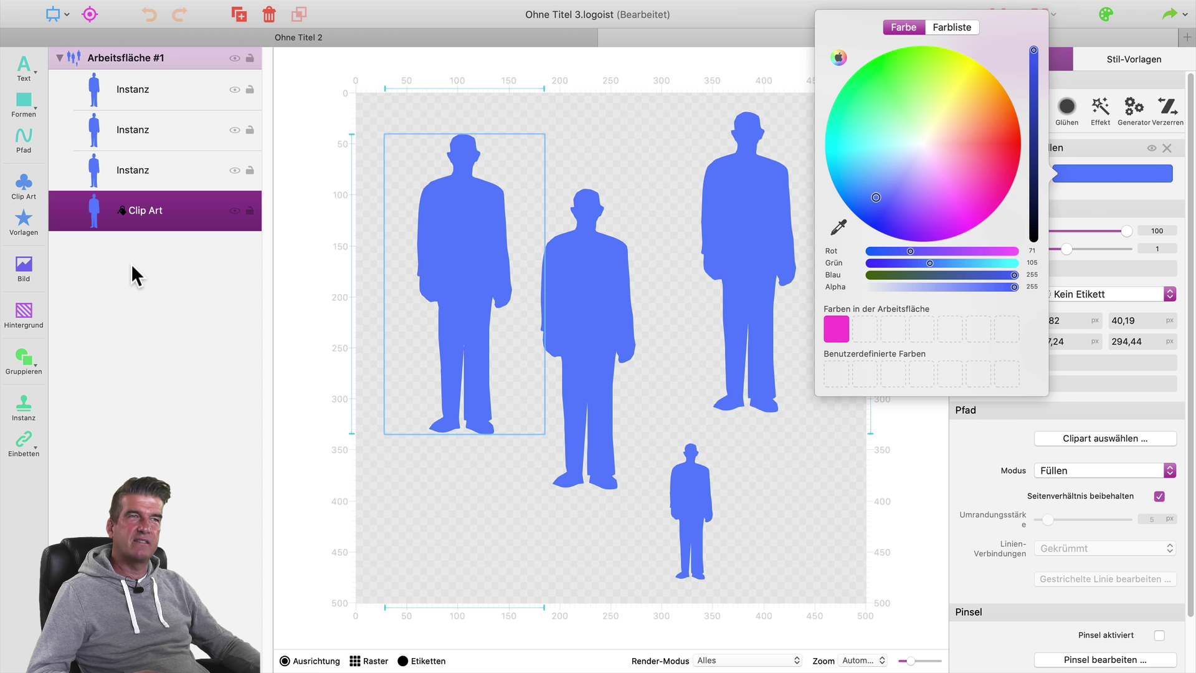
{"action": "left_click", "coordinate": [449, 259]}
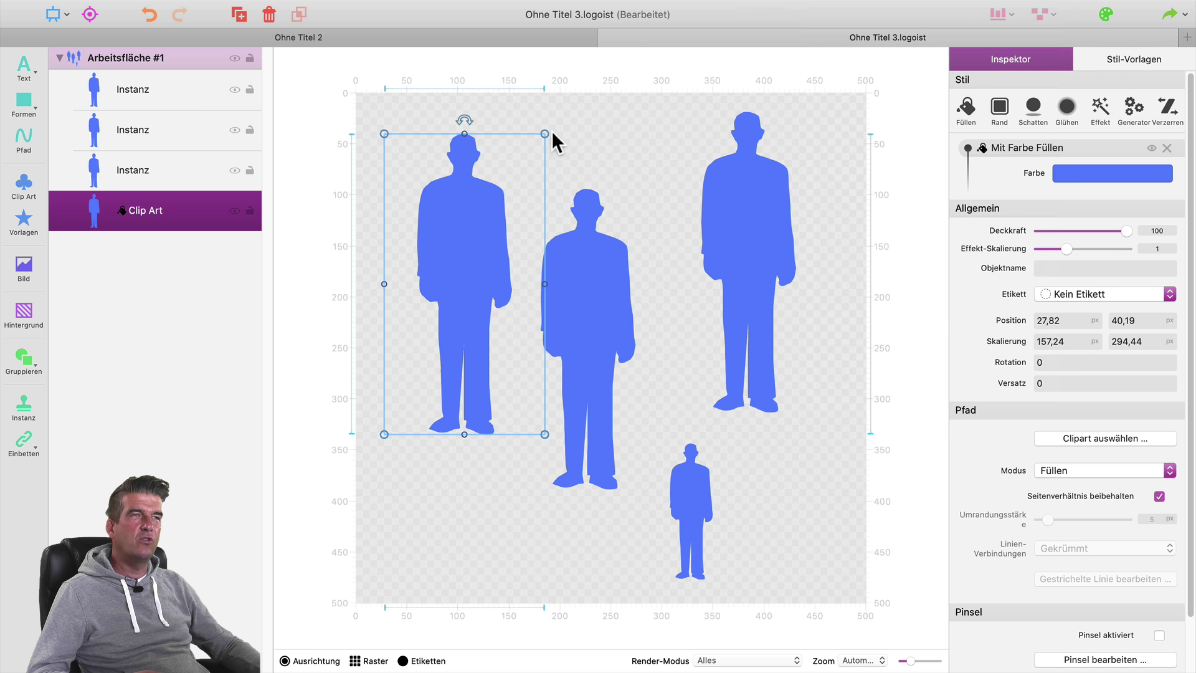
Scale the original silhouette to about 111.1 × 231.5 px and the middle instance to about 130.9 × 241 px at 151.8, 18.6 px.
{"action": "left_click_drag", "start_coordinate": [545, 133], "coordinate": [536, 243]}
{"action": "left_click", "coordinate": [583, 272]}
{"action": "left_click_drag", "start_coordinate": [591, 312], "coordinate": [570, 184]}
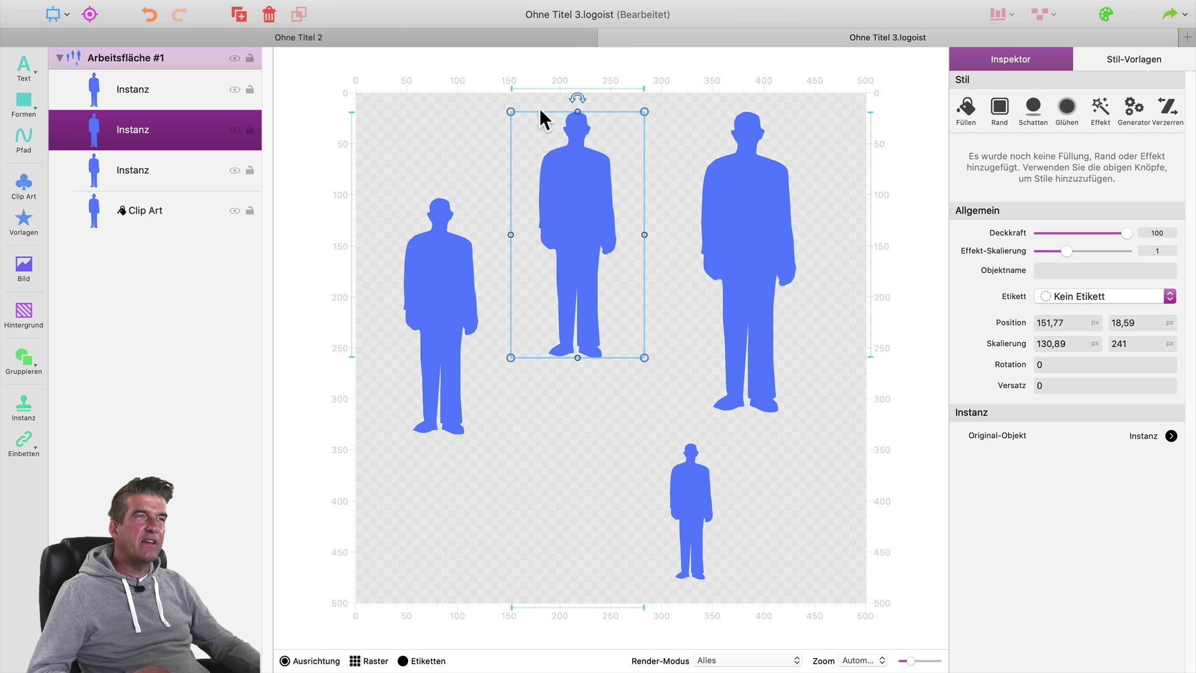
Save the silhouette document and switch to the poster document Ohne Titel 2.
{"action": "left_click", "coordinate": [441, 214]}
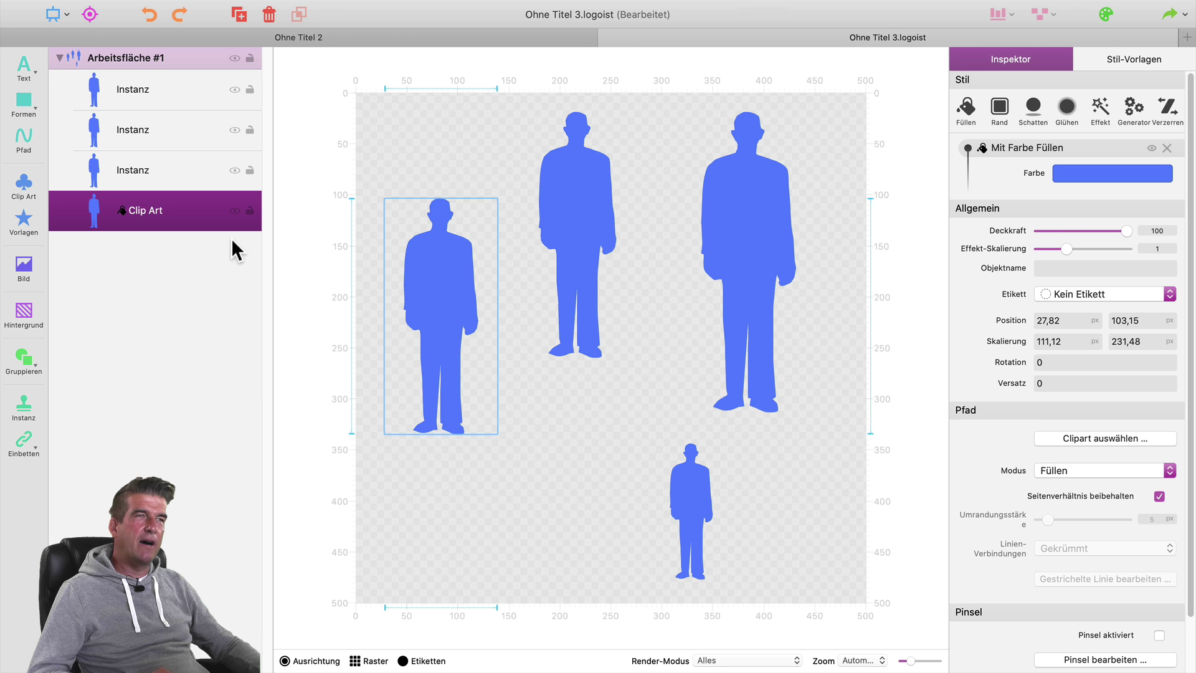
{"action": "key", "text": "super+s"}
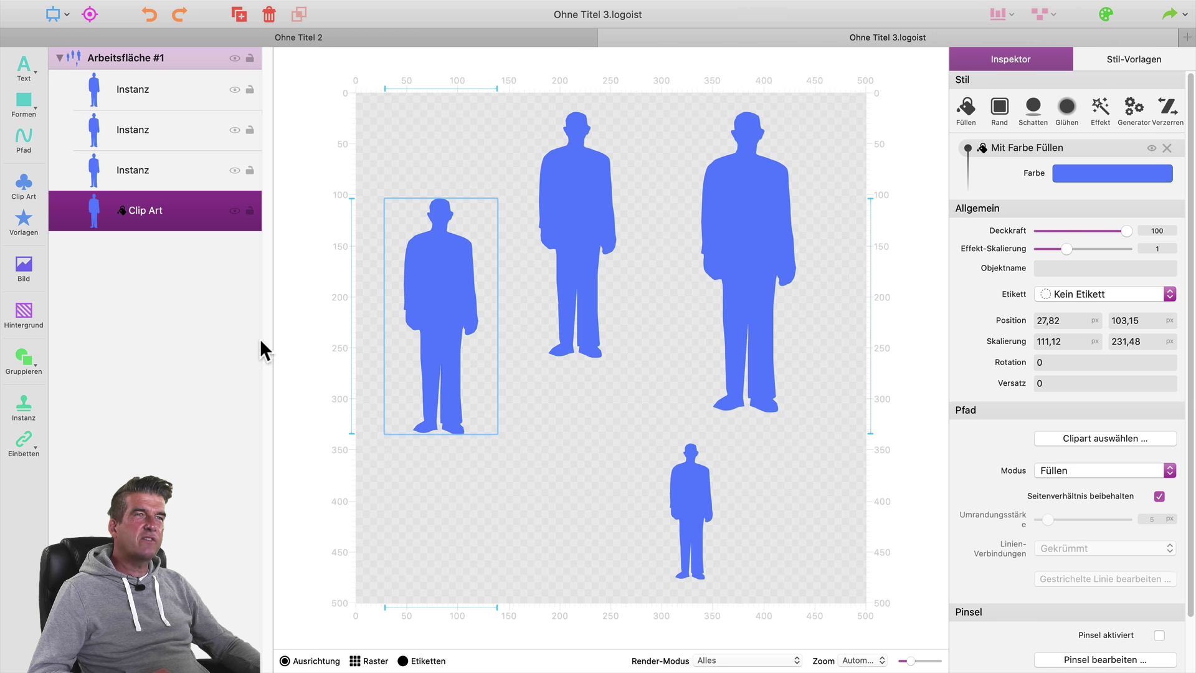
{"action": "left_click", "coordinate": [325, 40]}
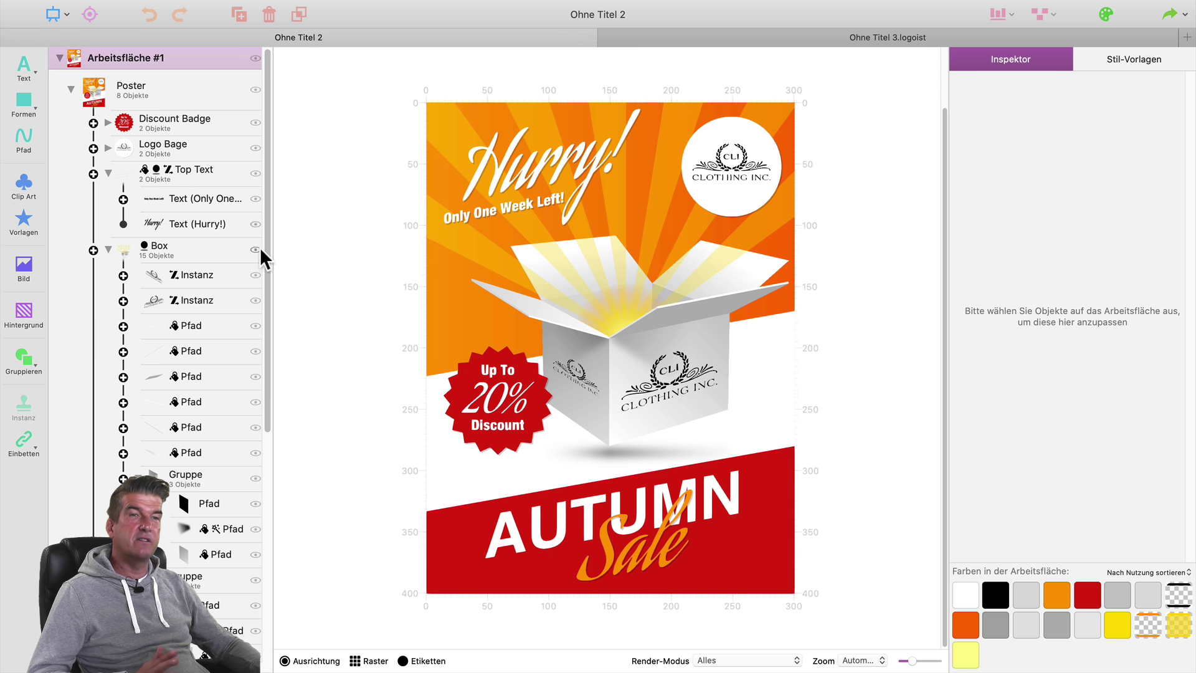
Open the colour suggestions for the Autumn Sale poster and look through the proposed variants.
{"action": "mouse_move", "coordinate": [268, 192]}
{"action": "left_mouse_down"}
{"action": "mouse_move", "coordinate": [268, 452]}
{"action": "mouse_move", "coordinate": [275, 194]}
{"action": "left_mouse_up"}
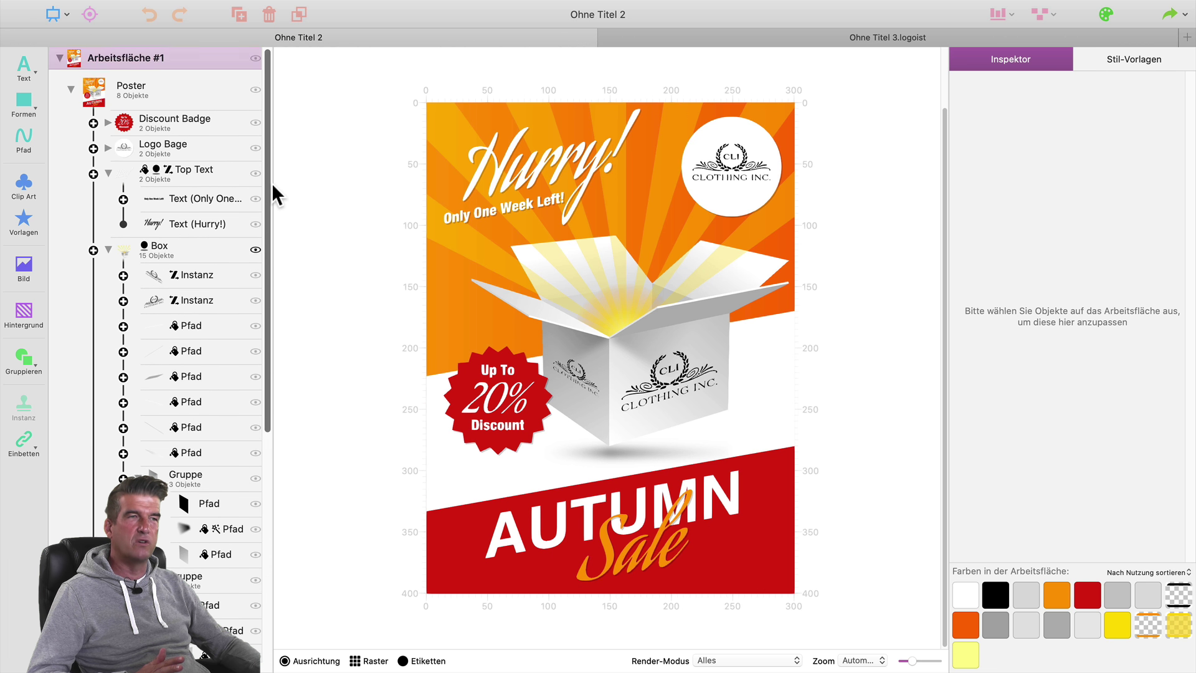
{"action": "left_click", "coordinate": [679, 129]}
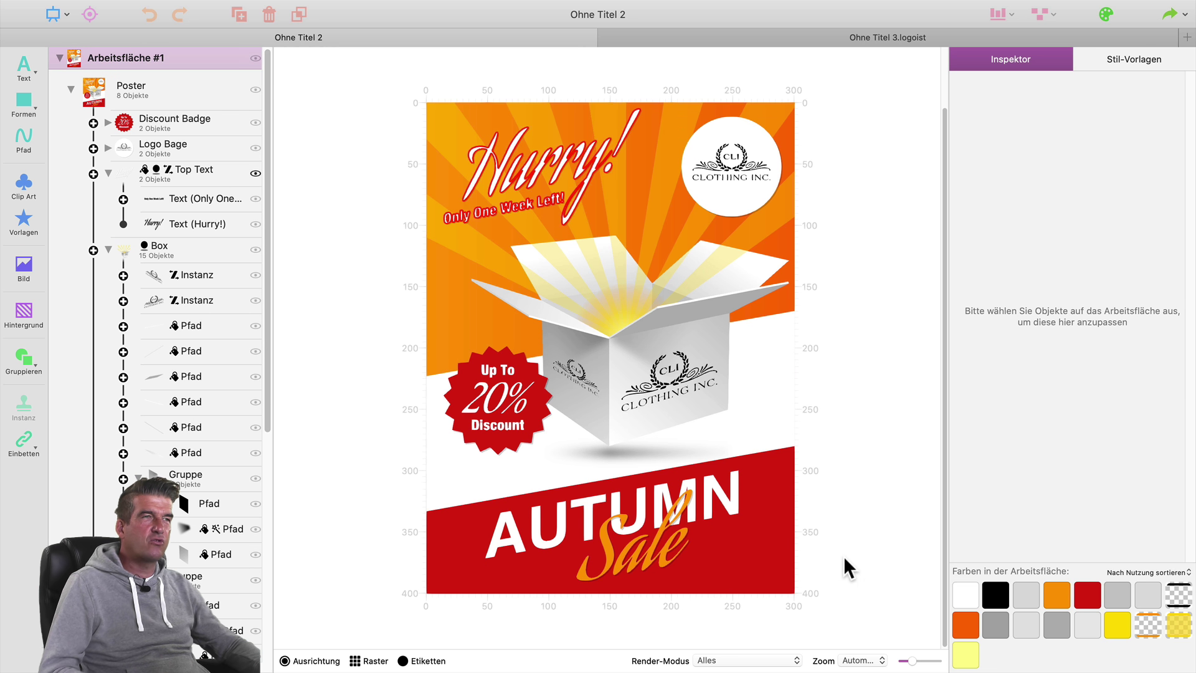
{"action": "left_click", "coordinate": [866, 210]}
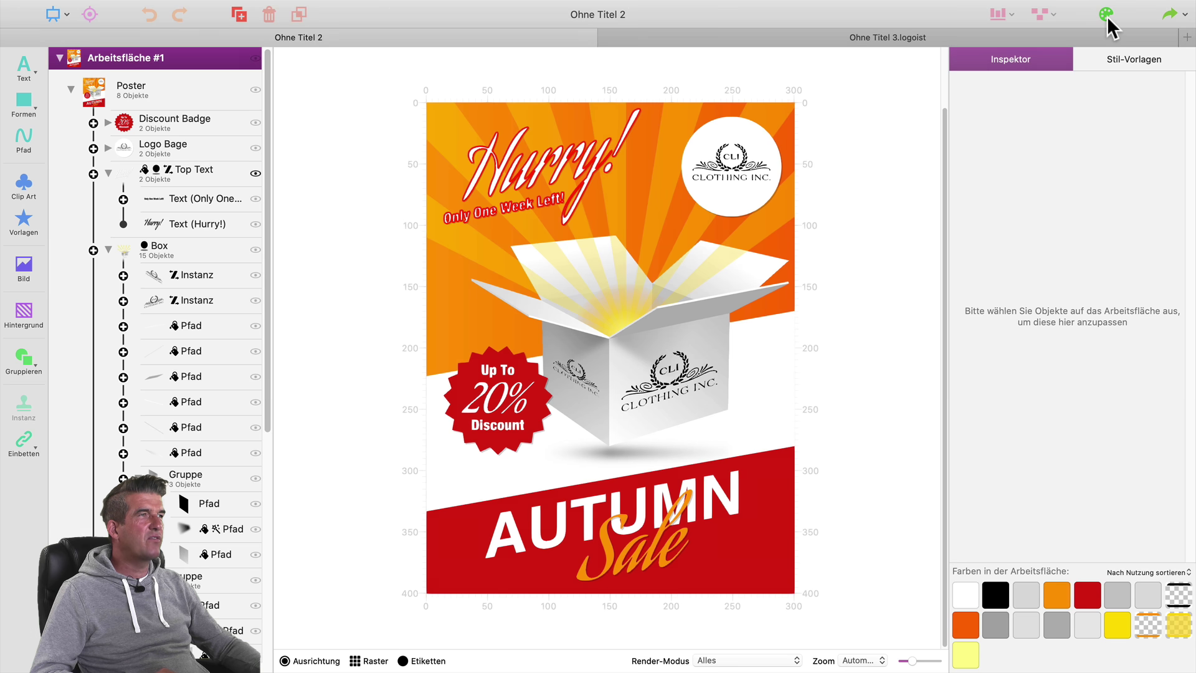
{"action": "left_click", "coordinate": [1106, 17]}
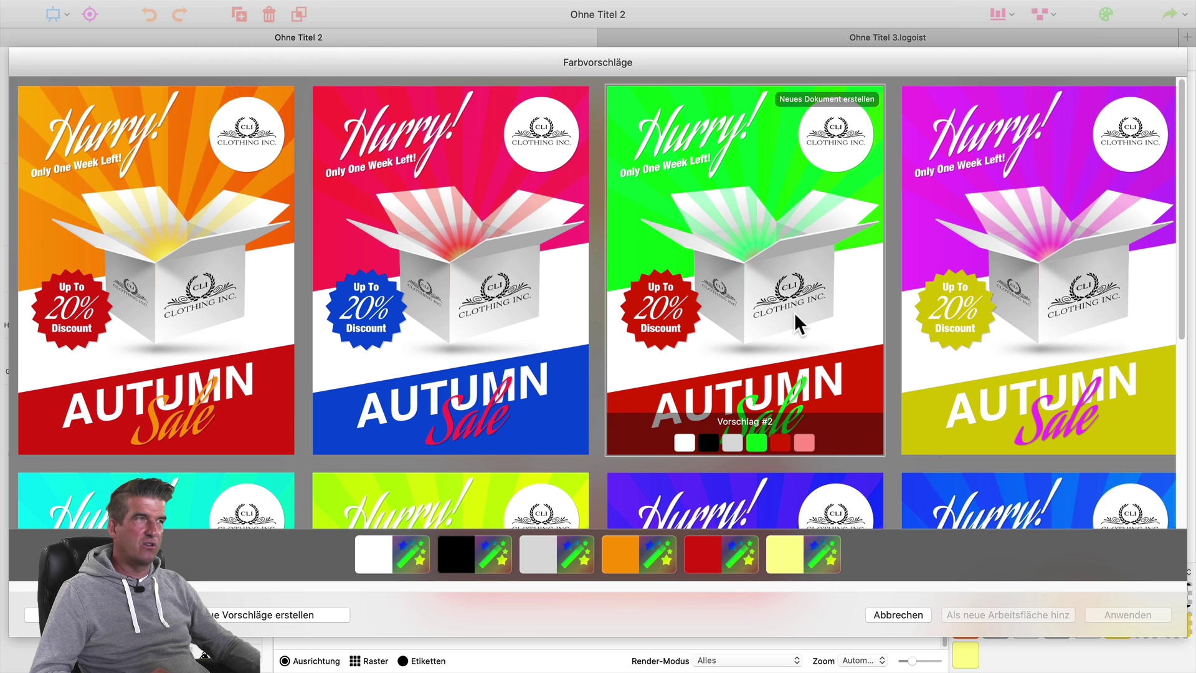
{"action": "scroll", "coordinate": [968, 305], "scroll_direction": "down", "scroll_amount": 2}
{"action": "scroll", "coordinate": [969, 305], "scroll_direction": "down", "scroll_amount": 8}
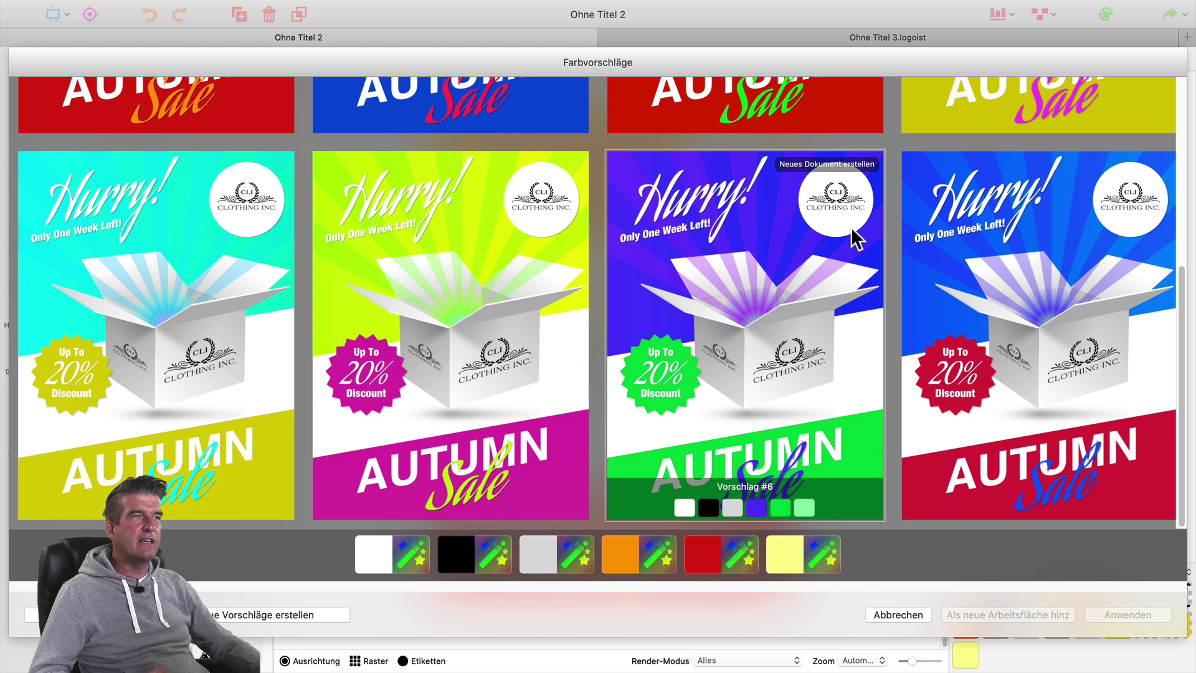
Generate a new set of colour suggestions for the poster twice.
{"action": "left_click", "coordinate": [243, 616]}
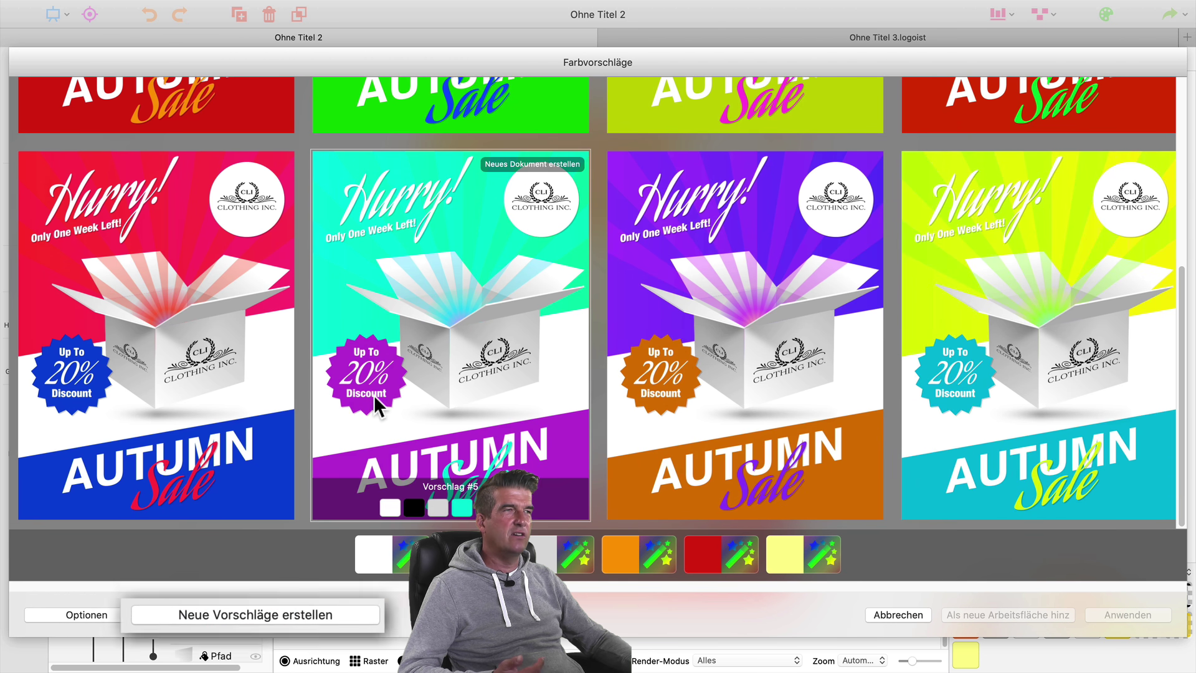
{"action": "scroll", "coordinate": [373, 398], "scroll_direction": "up", "scroll_amount": 5}
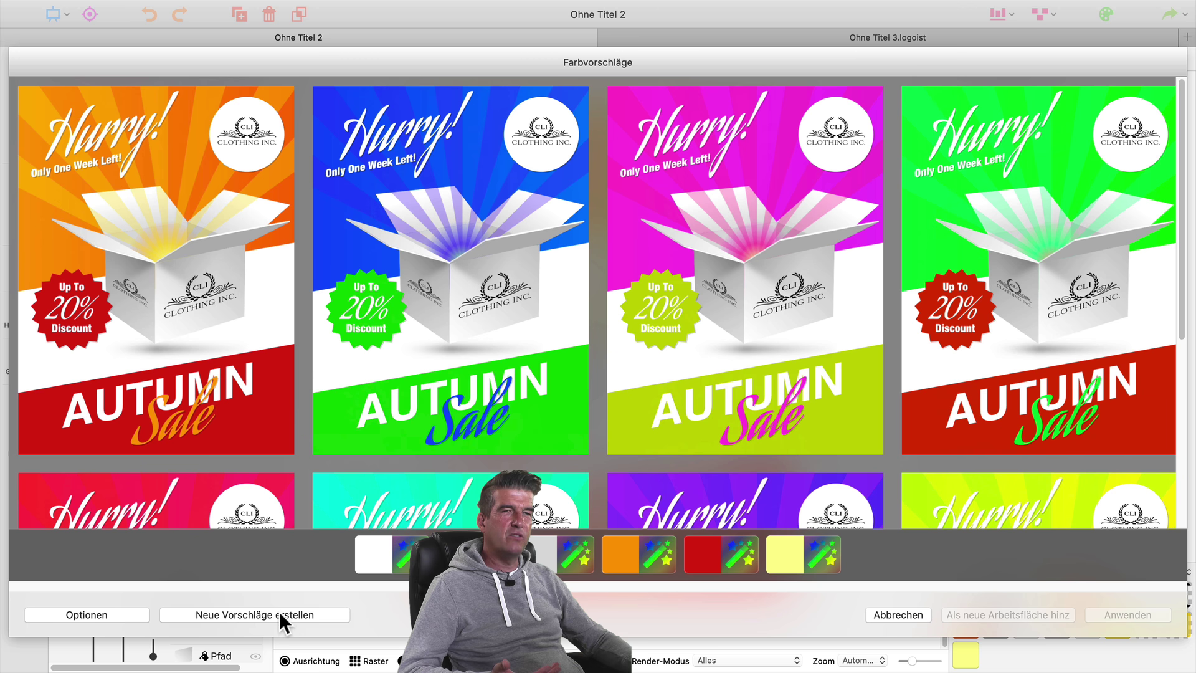
{"action": "left_click", "coordinate": [279, 613]}
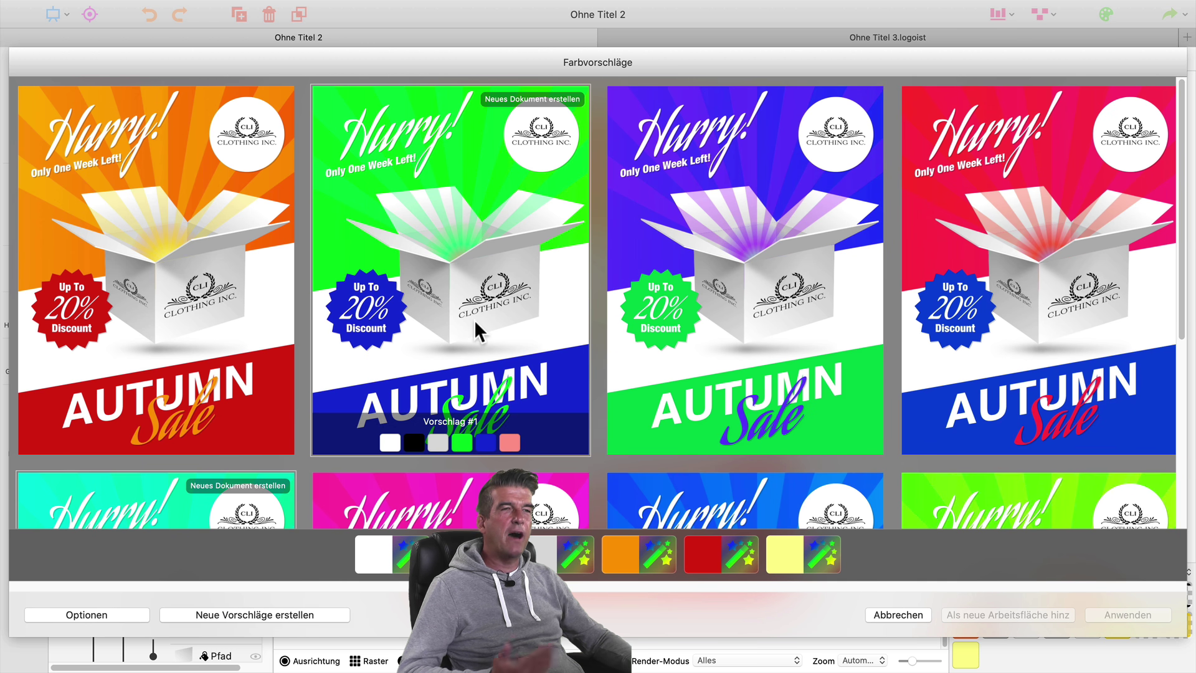
Open the suggestion options and slightly raise the number of generated suggestions.
{"action": "left_click", "coordinate": [81, 614]}
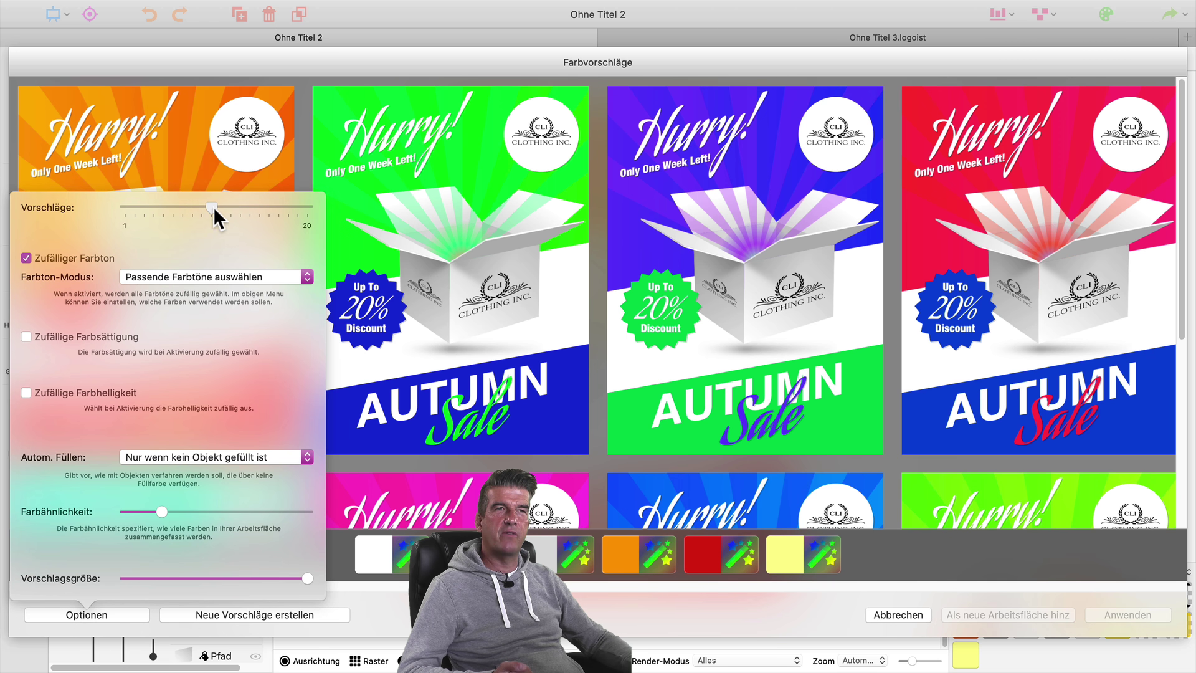
{"action": "left_click_drag", "start_coordinate": [213, 207], "coordinate": [221, 205]}
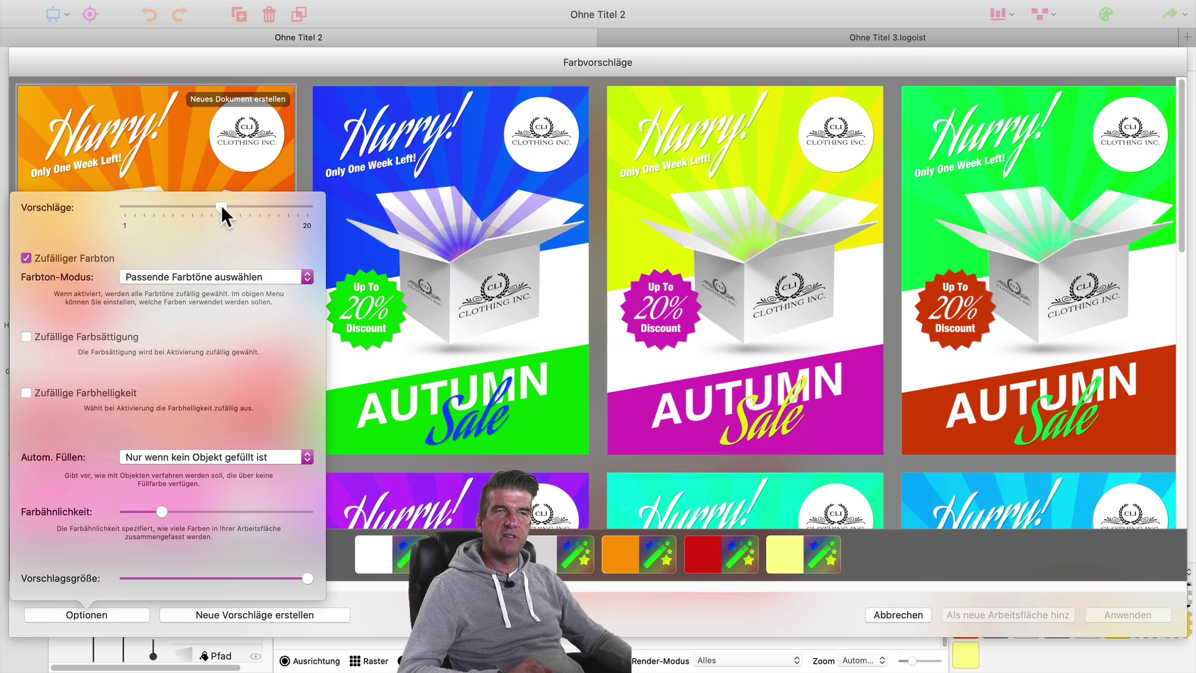
Set the hue mode to Komplett zufällige Farben verwenden and look through the suggestions.
{"action": "left_click", "coordinate": [144, 275]}
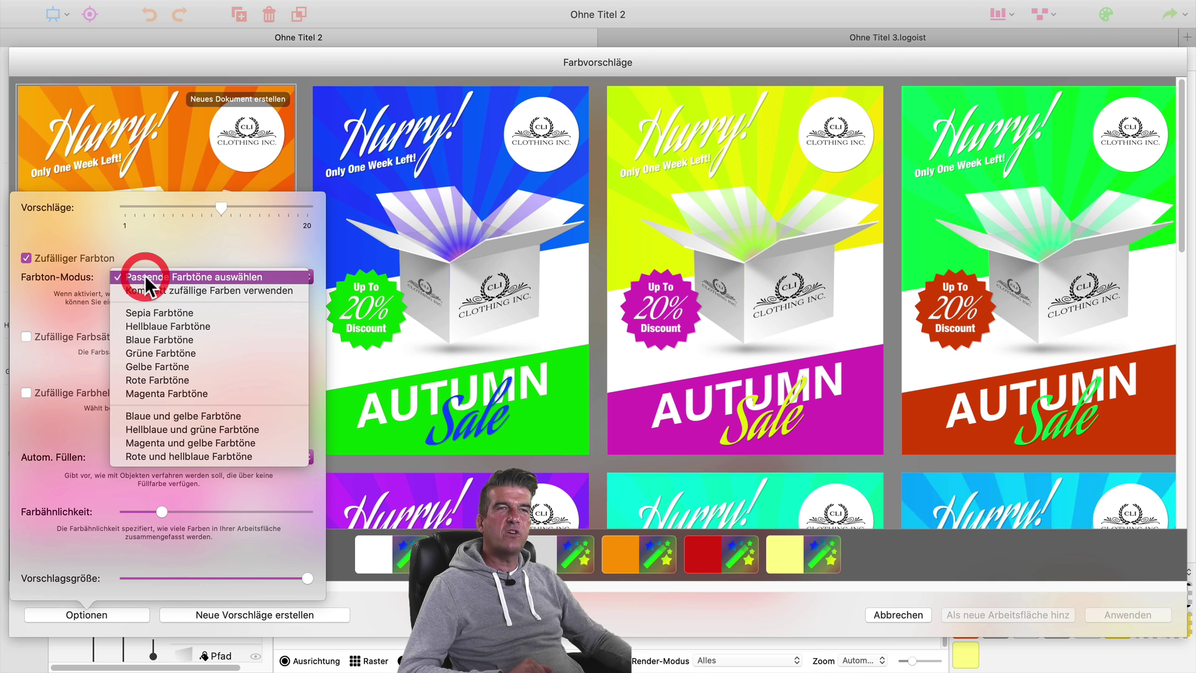
{"action": "left_click", "coordinate": [203, 290]}
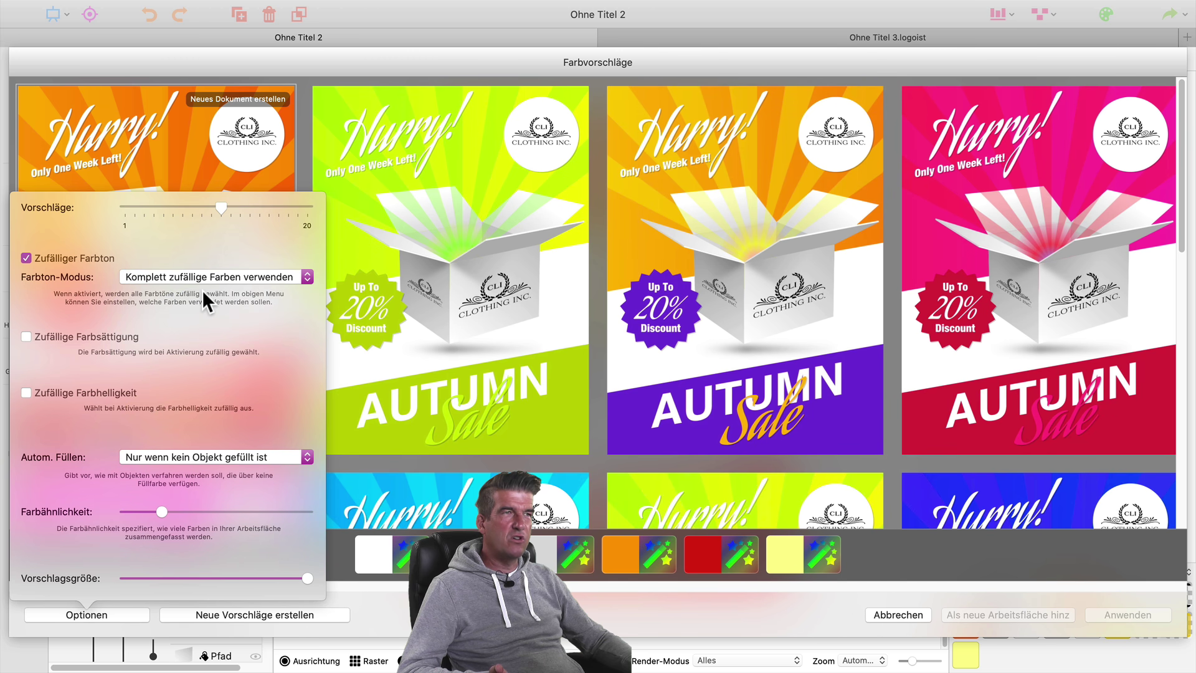
{"action": "scroll", "coordinate": [906, 300], "scroll_direction": "down", "scroll_amount": 10}
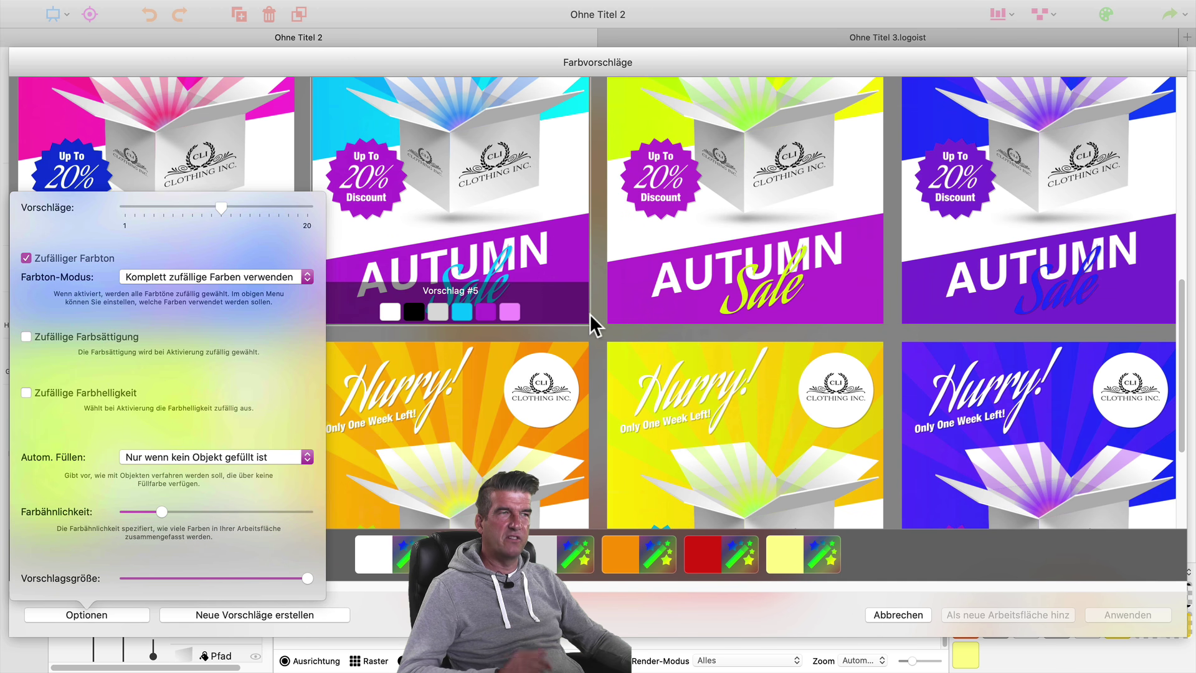
Try the hue modes Hellblaue Farbtöne and Rote Farbtöne for the poster suggestions.
{"action": "left_click", "coordinate": [170, 277]}
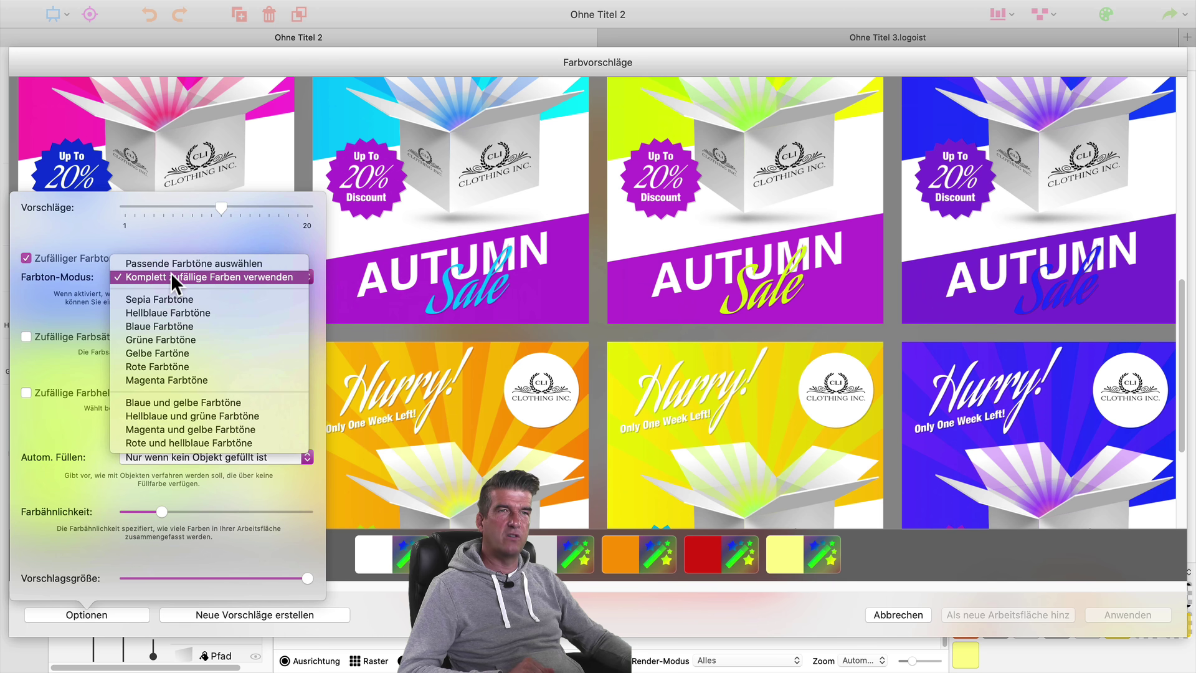
{"action": "left_click", "coordinate": [167, 310]}
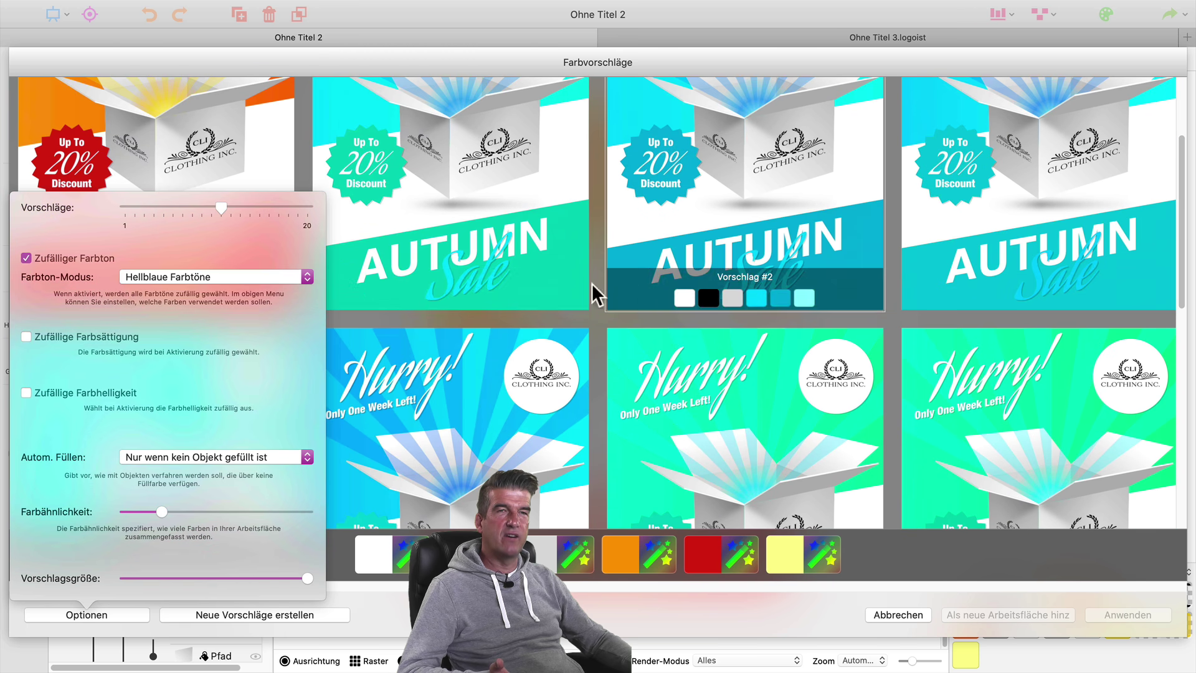
{"action": "left_click", "coordinate": [269, 275]}
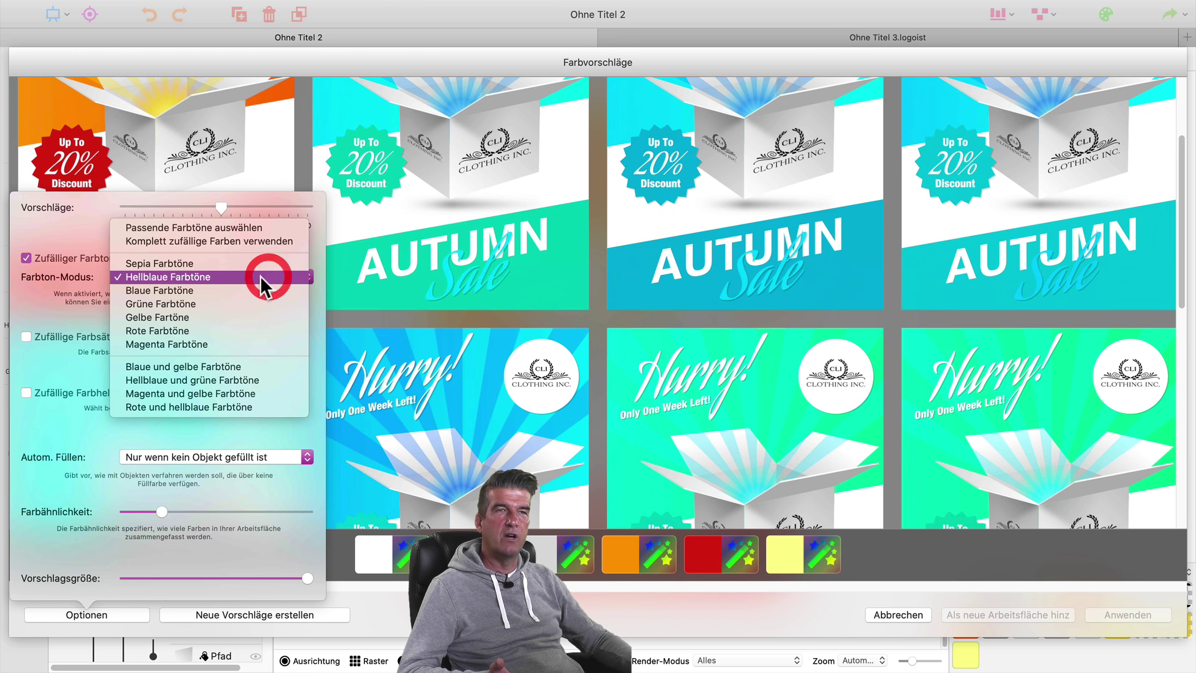
{"action": "left_click", "coordinate": [181, 334]}
{"action": "mouse_move", "coordinate": [786, 266]}
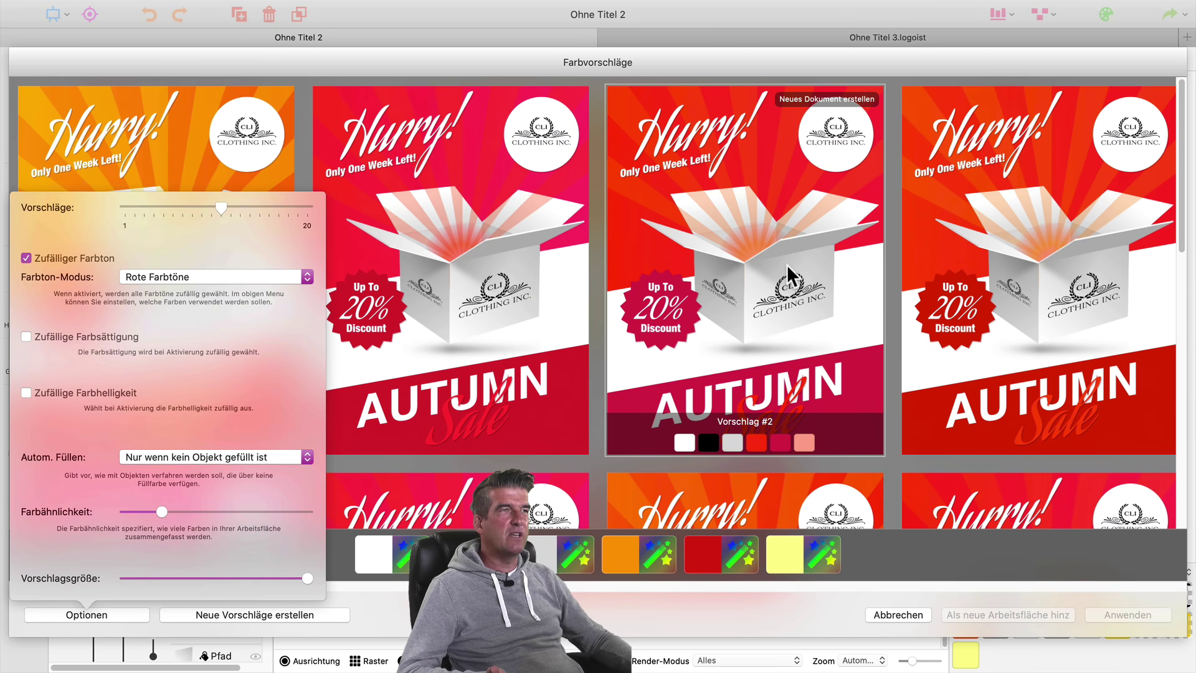
Try the hue mode Hellblaue und grüne Farbtöne, and return the mode to Passende Farbtöne auswählen.
{"action": "left_click", "coordinate": [184, 276]}
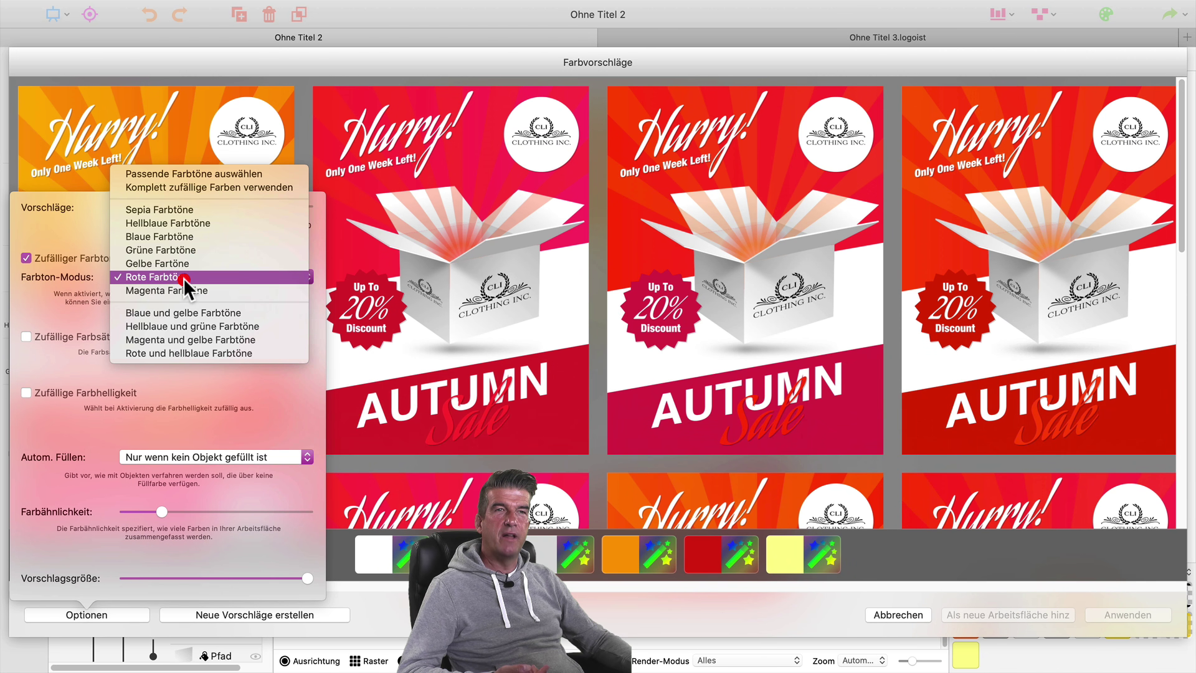
{"action": "left_click", "coordinate": [160, 325]}
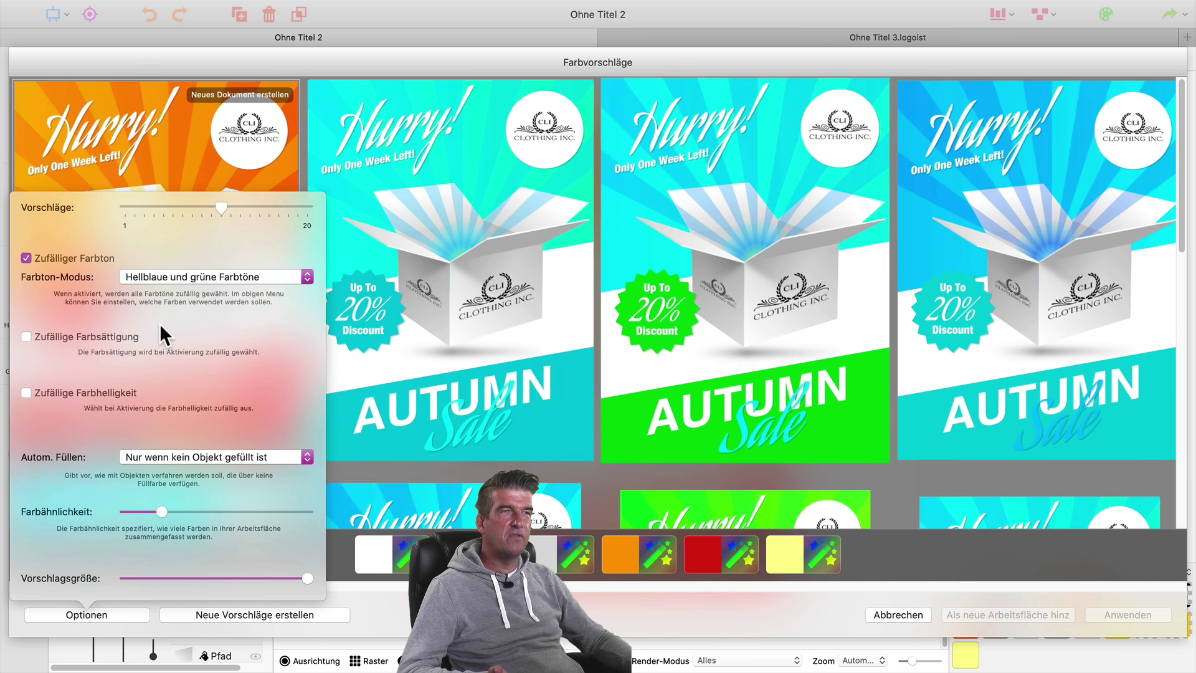
{"action": "left_click", "coordinate": [149, 277]}
{"action": "left_click", "coordinate": [154, 124]}
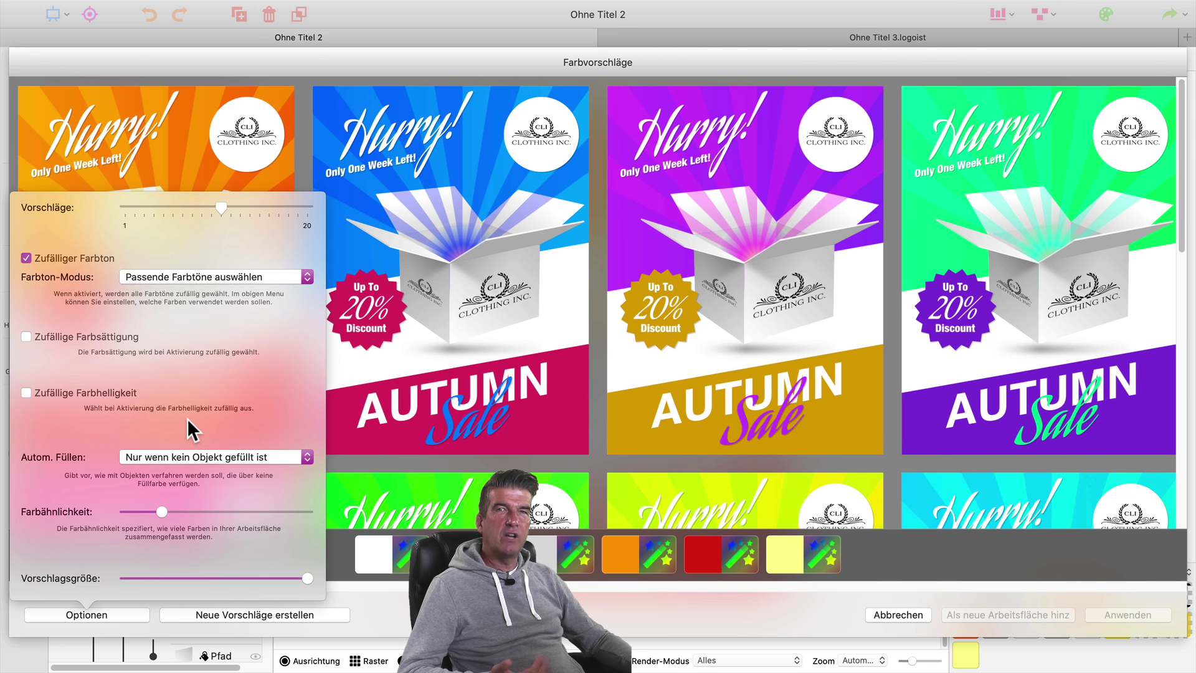
Enable random colour saturation (Zufällige Farbsättigung) for the suggestions.
{"action": "left_click", "coordinate": [40, 335]}
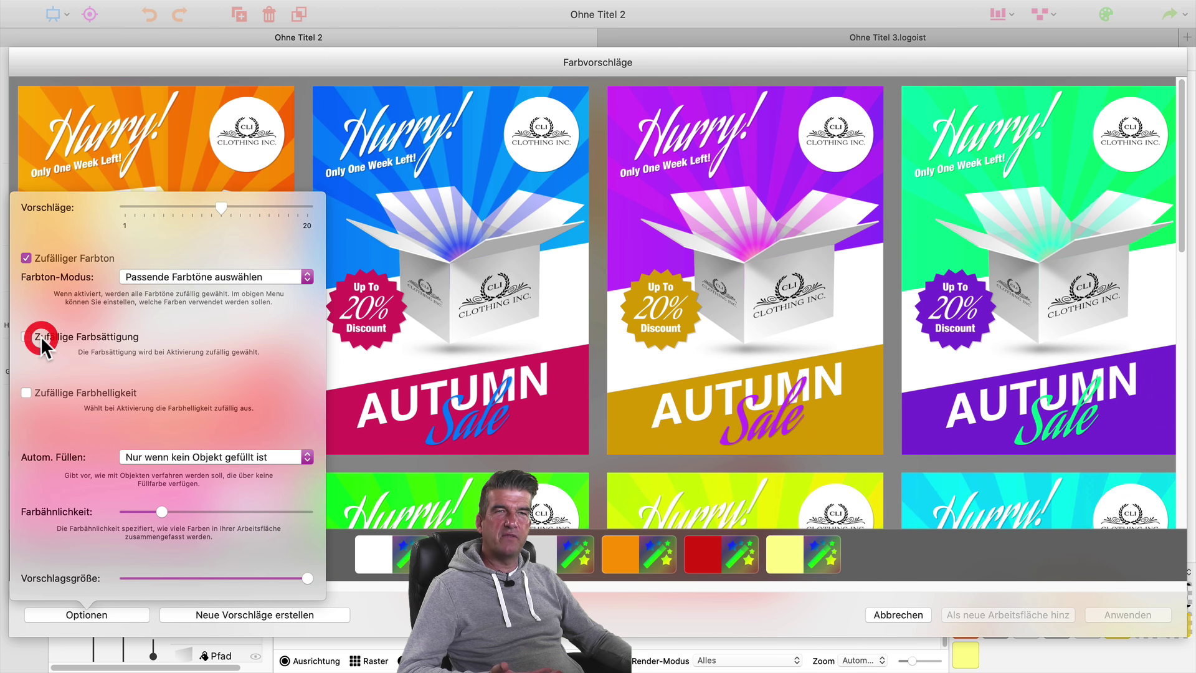